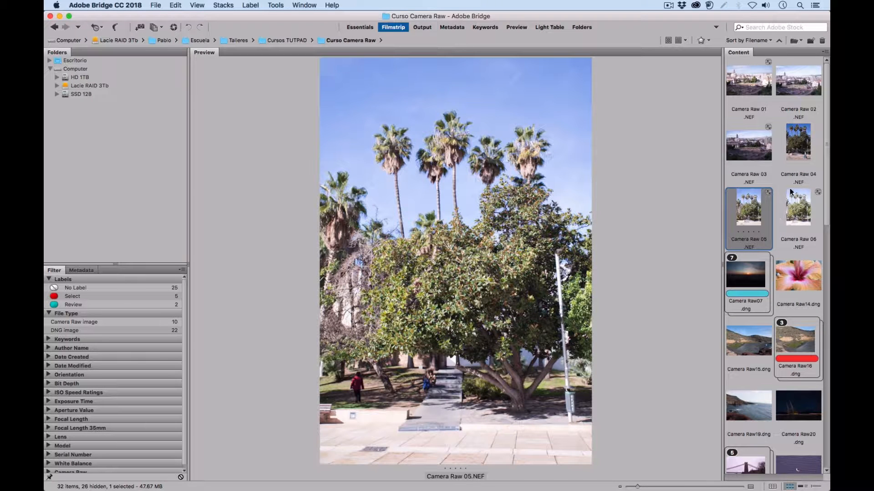
Browse the Curso Camera Raw folder and preview the city photos Camera Raw 01, 02 and 03.
{"action": "scroll", "coordinate": [801, 250], "scroll_direction": "down", "scroll_amount": 10}
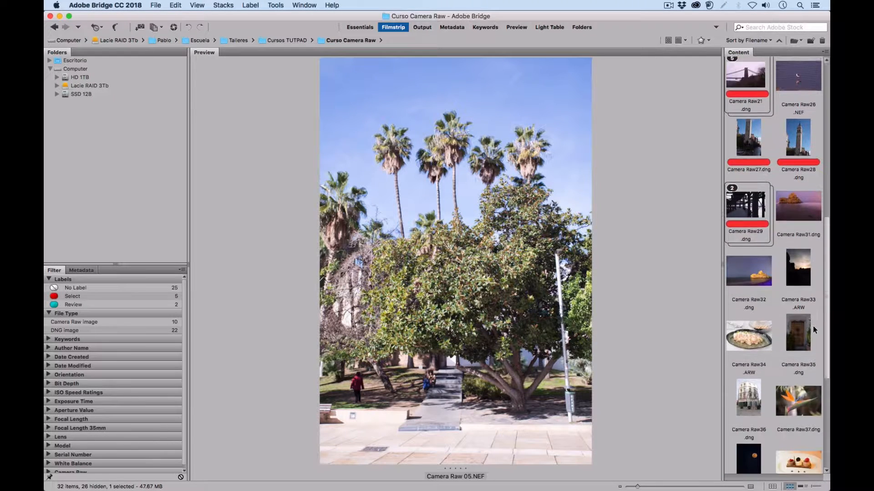
{"action": "scroll", "coordinate": [801, 260], "scroll_direction": "up", "scroll_amount": 5}
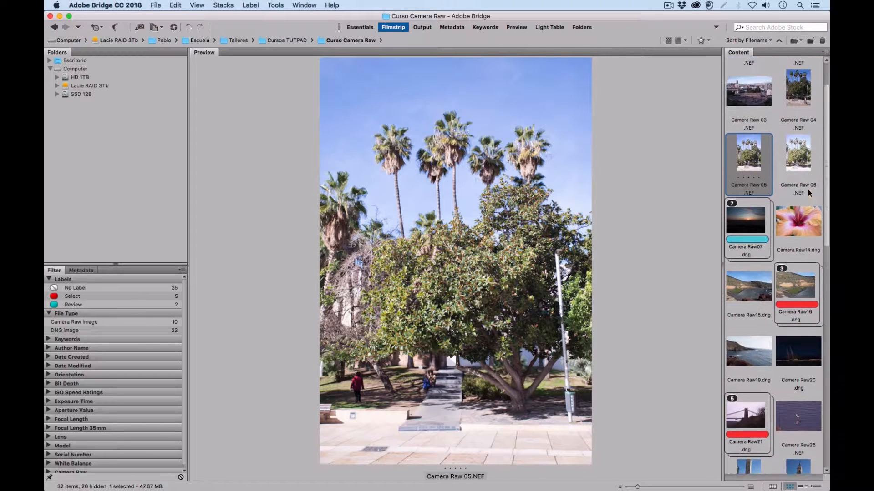
{"action": "scroll", "coordinate": [807, 189], "scroll_direction": "up", "scroll_amount": 2}
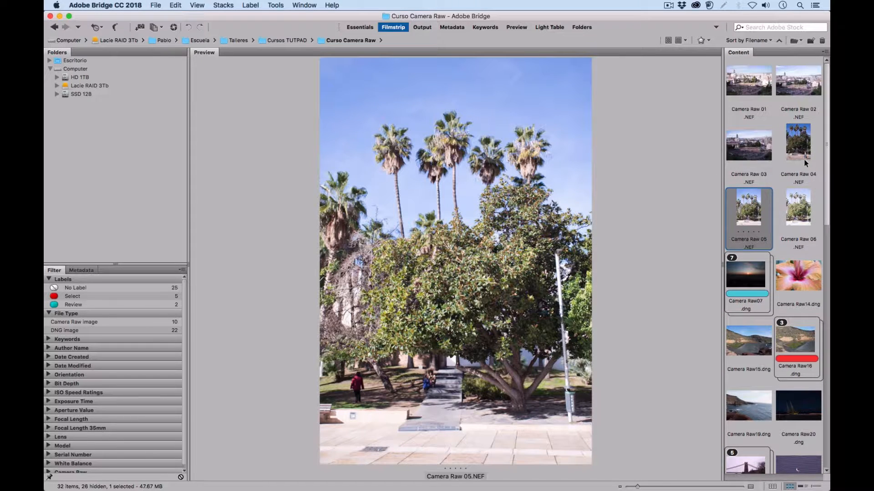
{"action": "left_click", "coordinate": [755, 89]}
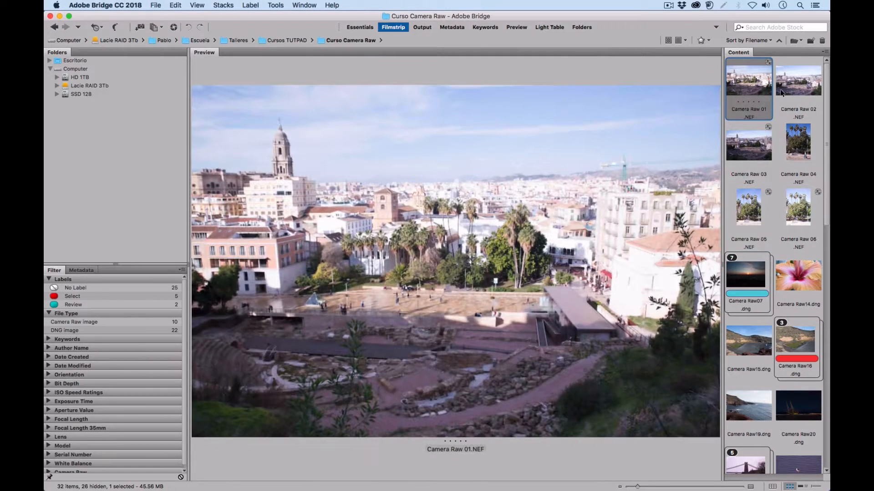
{"action": "left_click", "coordinate": [781, 91]}
{"action": "left_click", "coordinate": [751, 140]}
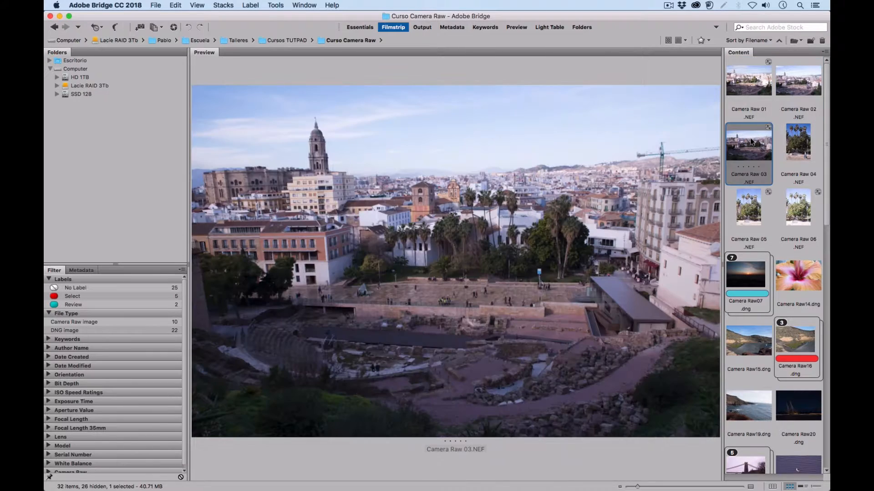
Label Camera Raw 01.NEF and Camera Raw 03.NEF as Review.
{"action": "left_click", "coordinate": [756, 90]}
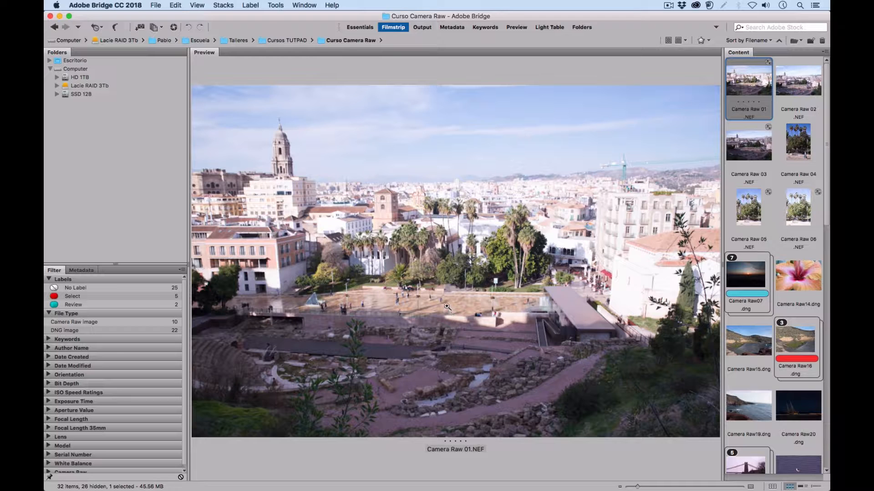
{"action": "key", "text": "super+9"}
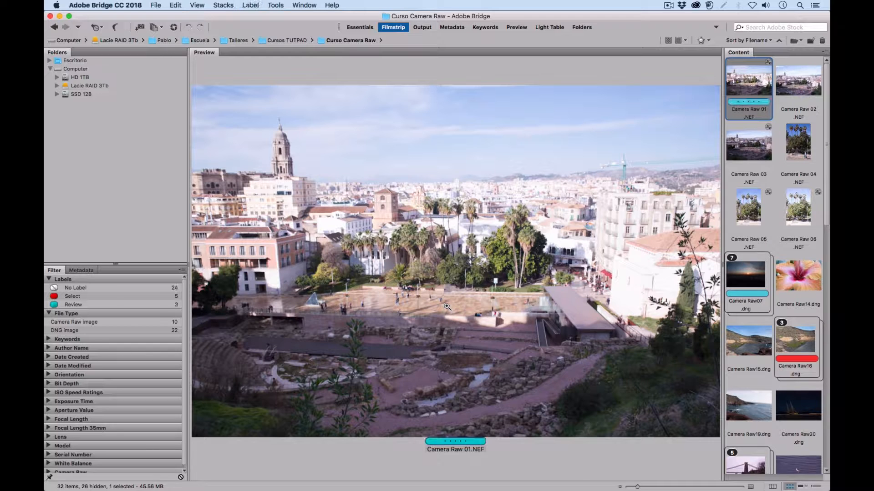
{"action": "left_click", "coordinate": [757, 156]}
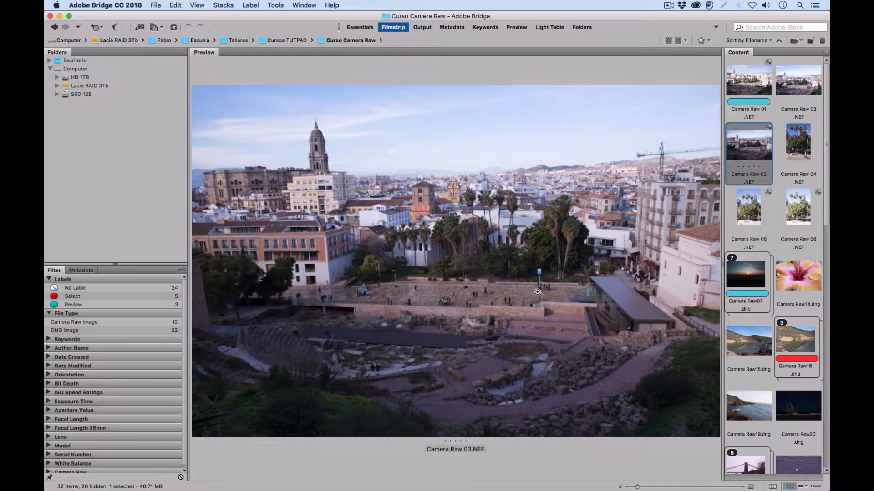
{"action": "key", "text": "super+9"}
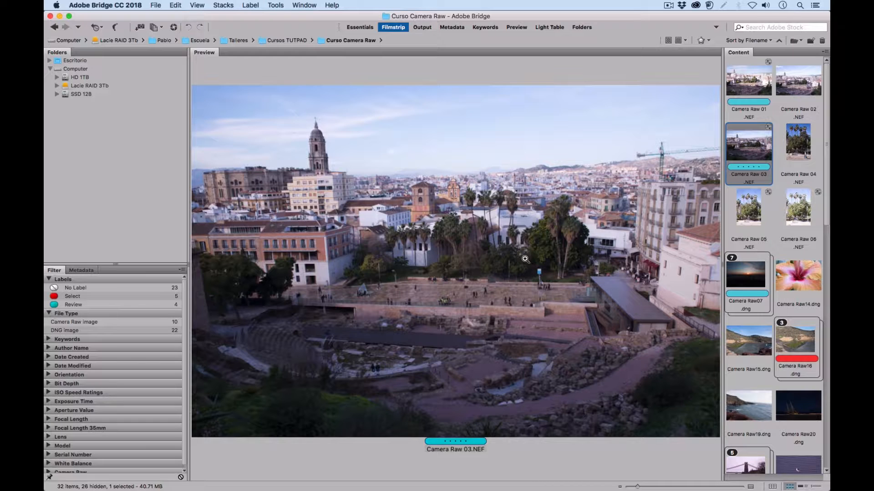
Give Camera Raw 01.NEF, Camera Raw 03.NEF and Camera Raw33.ARW the yellow Second label.
{"action": "left_click", "coordinate": [748, 87]}
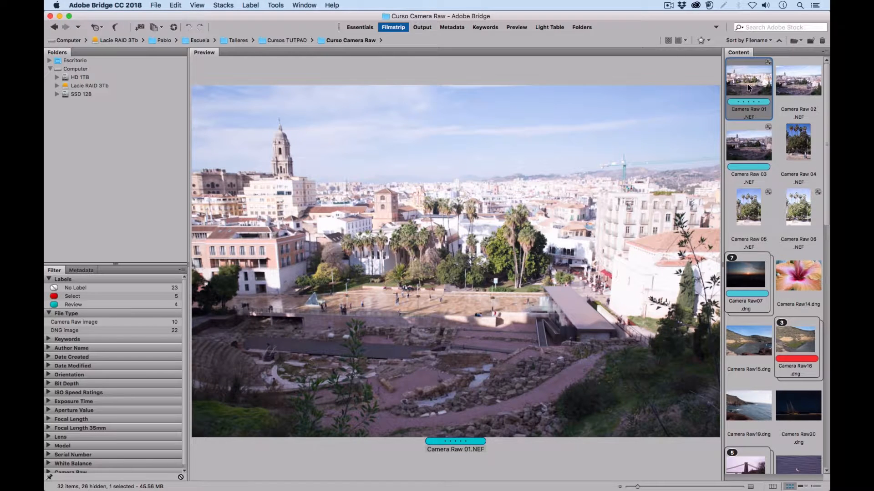
{"action": "key", "text": "super+7"}
{"action": "left_click", "coordinate": [751, 156]}
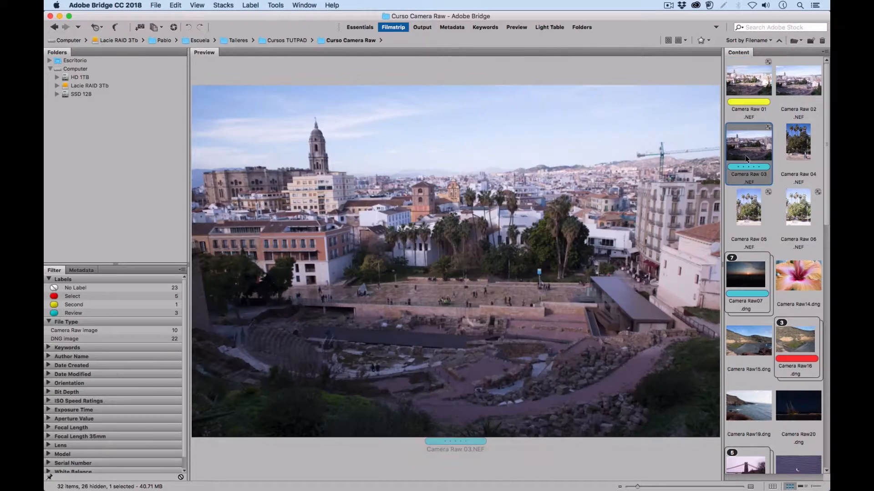
{"action": "key", "text": "super+7"}
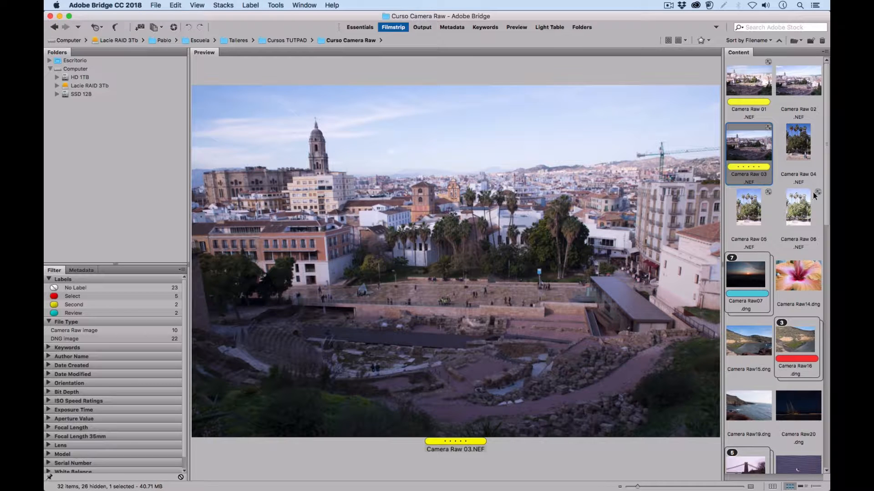
{"action": "scroll", "coordinate": [814, 195], "scroll_direction": "down", "scroll_amount": 5}
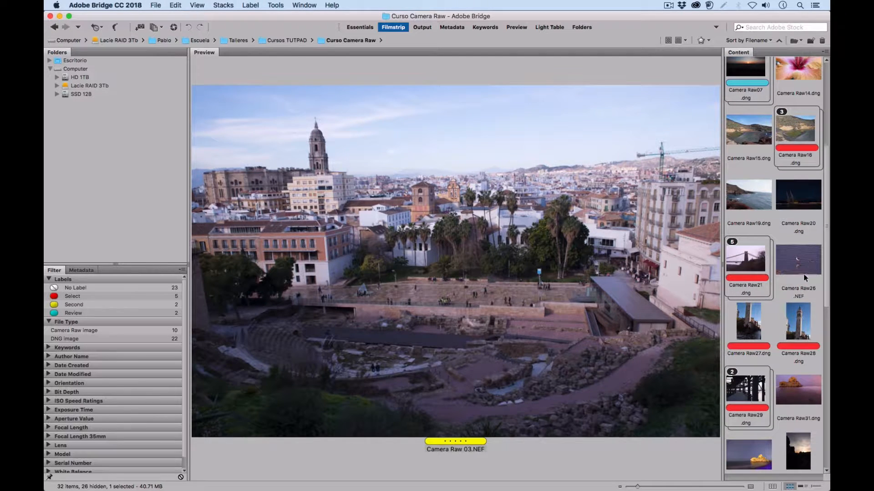
{"action": "left_click", "coordinate": [800, 450]}
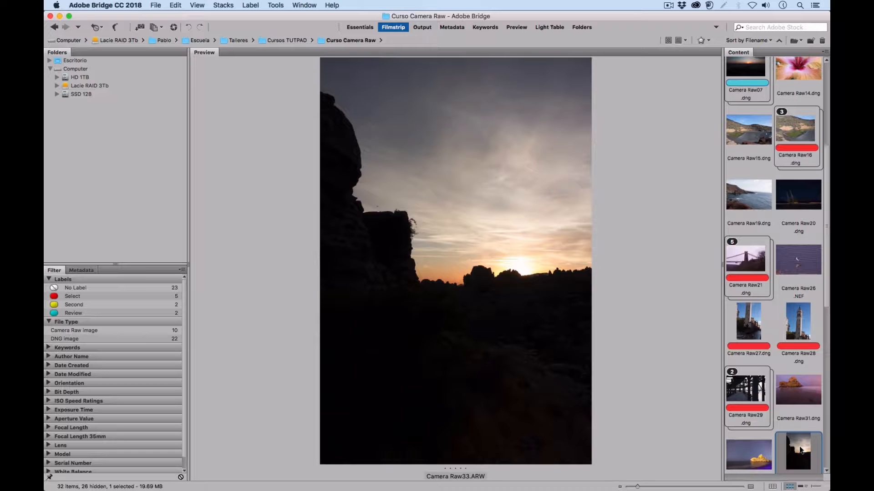
{"action": "key", "text": "super+7"}
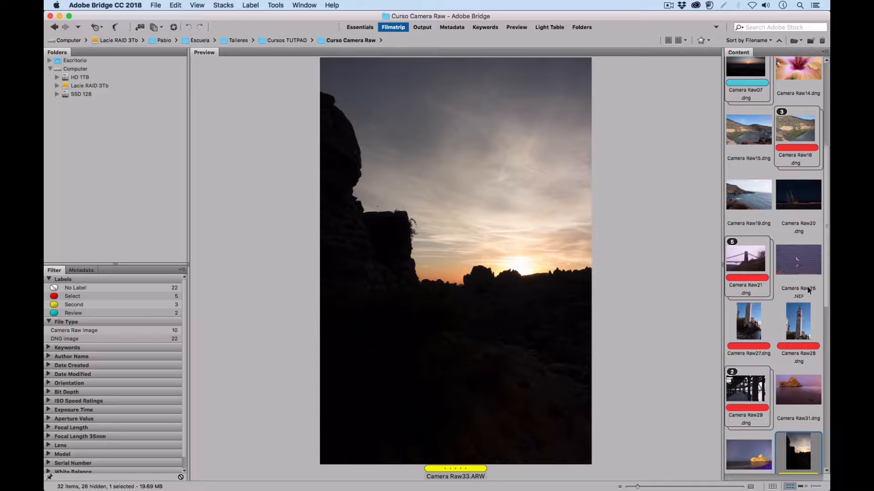
Filter the folder to photos labelled Second and open all three of them together in Camera Raw.
{"action": "left_click_drag", "start_coordinate": [827, 259], "coordinate": [798, 160]}
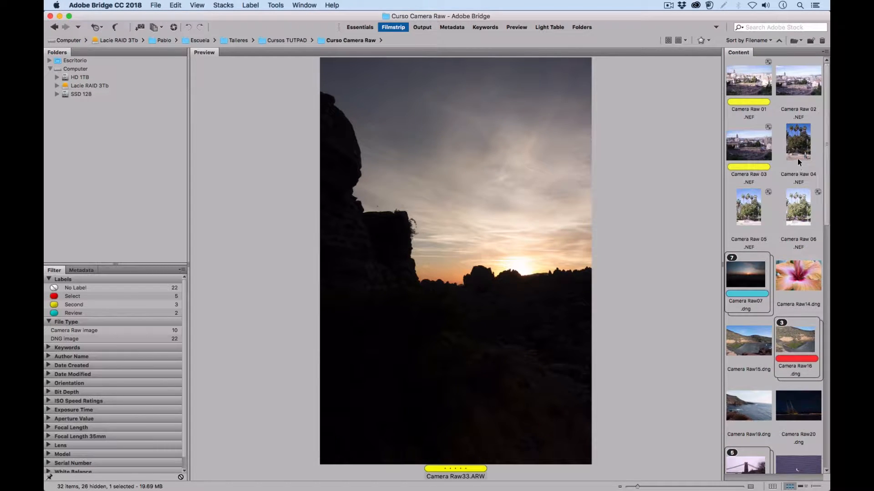
{"action": "left_click", "coordinate": [84, 305]}
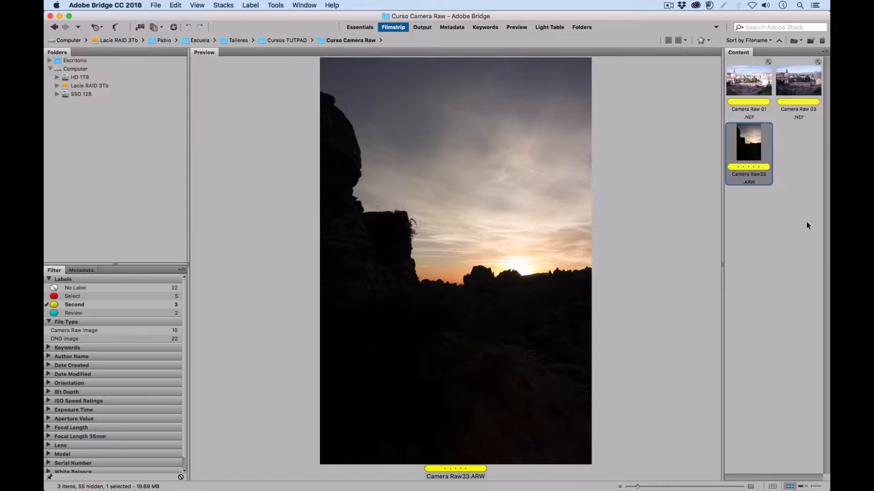
{"action": "left_click_drag", "start_coordinate": [796, 224], "coordinate": [750, 86]}
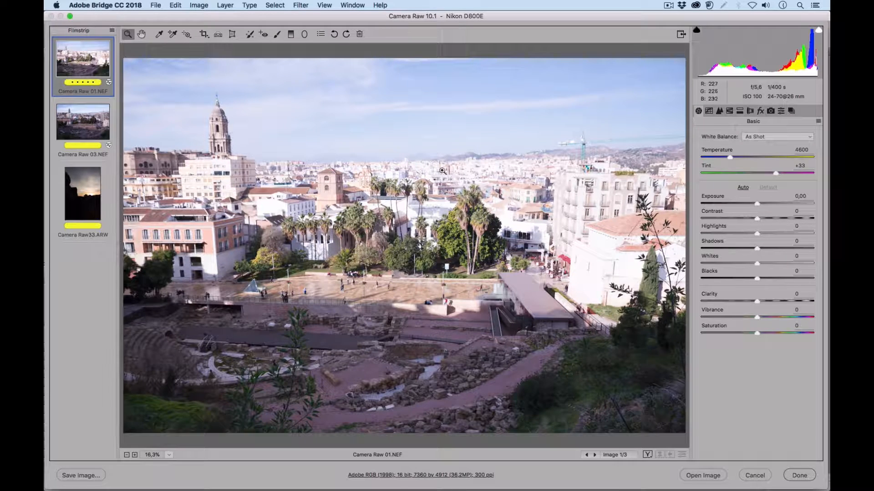
Recover the overexposed white facade in Camera Raw 01.NEF by setting Exposure to -0.70, Highlights to -55 and Whites to -38.
{"action": "left_click", "coordinate": [583, 281]}
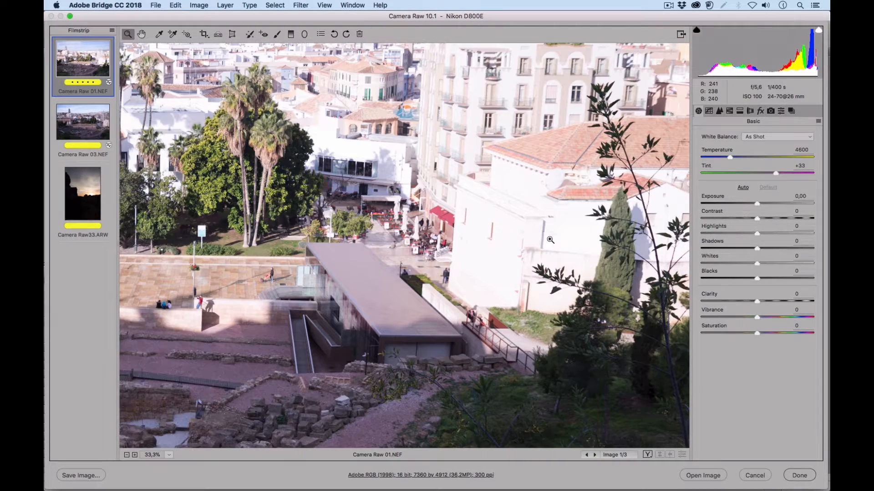
{"action": "left_click", "coordinate": [502, 252]}
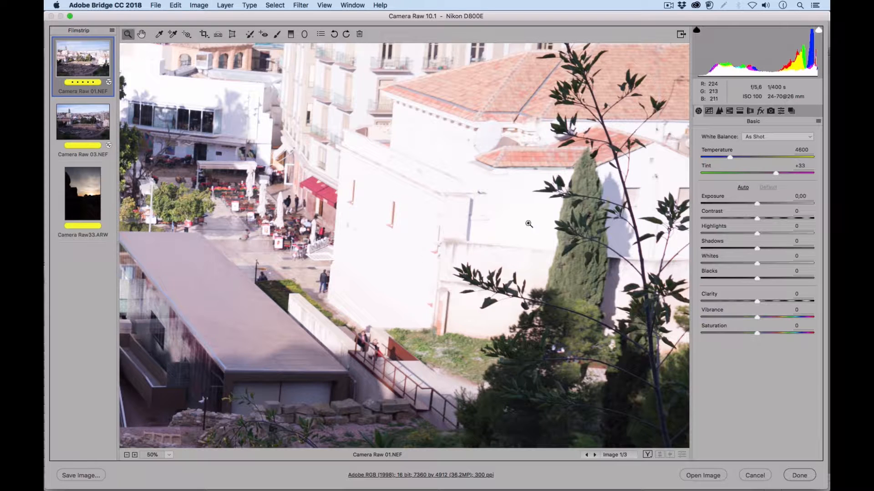
{"action": "left_click_drag", "start_coordinate": [757, 204], "coordinate": [755, 205]}
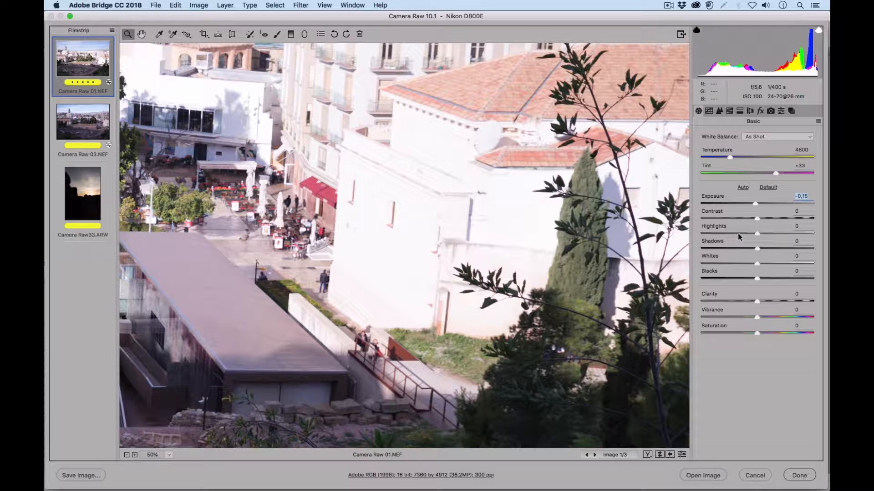
{"action": "left_click_drag", "start_coordinate": [738, 233], "coordinate": [727, 233]}
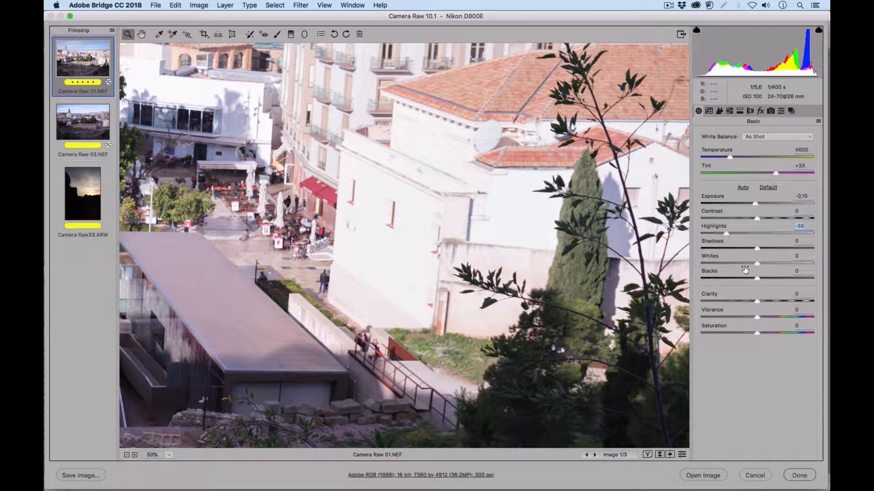
{"action": "left_click_drag", "start_coordinate": [744, 263], "coordinate": [735, 262]}
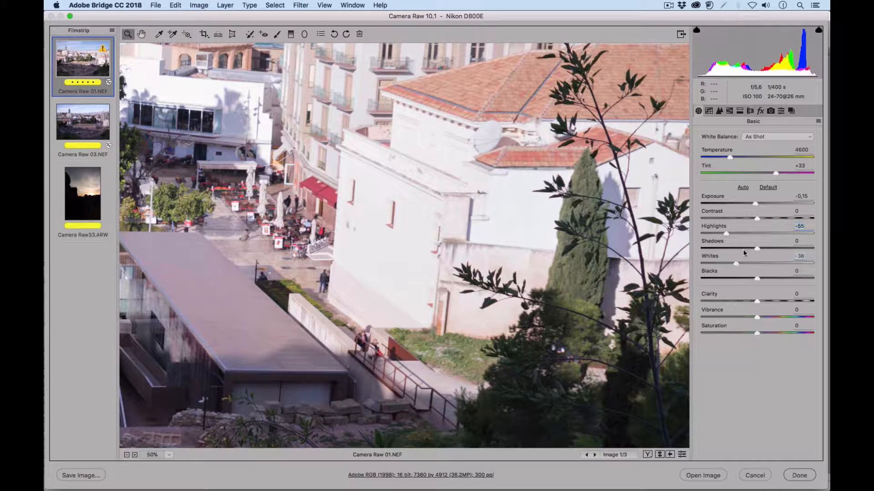
{"action": "left_click_drag", "start_coordinate": [755, 202], "coordinate": [748, 201]}
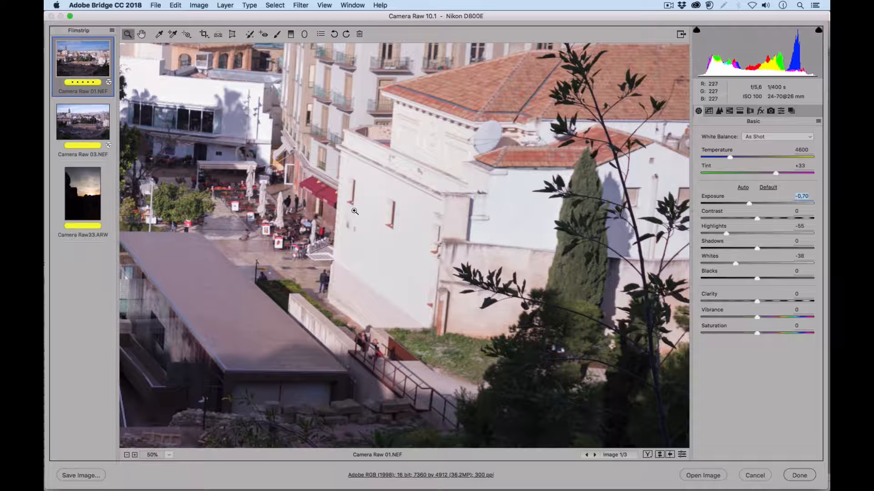
Inspect the white facade at 100%, and compare the whole photo with and without the Basic adjustments.
{"action": "left_click", "coordinate": [366, 241]}
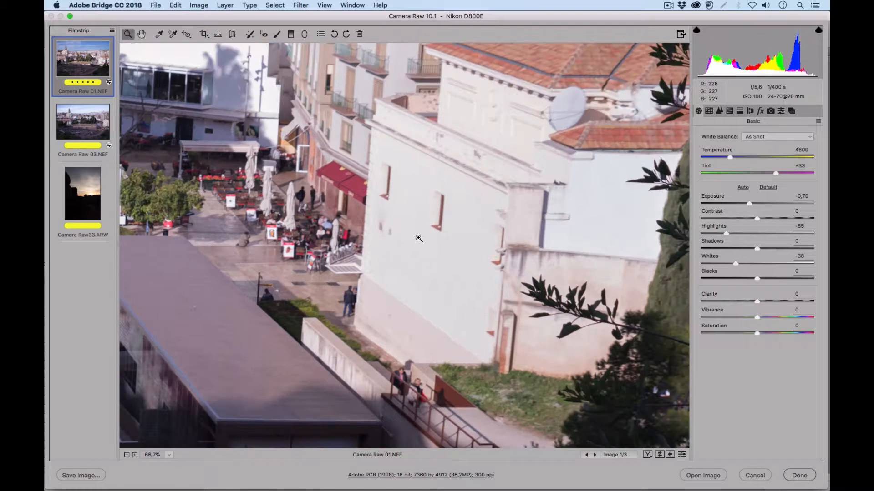
{"action": "left_click", "coordinate": [430, 281]}
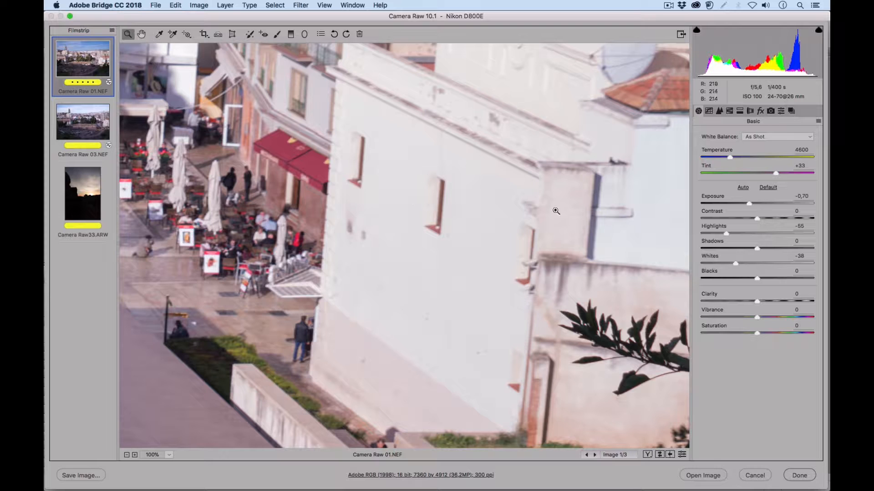
{"action": "left_click", "coordinate": [170, 455]}
{"action": "left_click", "coordinate": [193, 464]}
{"action": "left_click", "coordinate": [681, 455]}
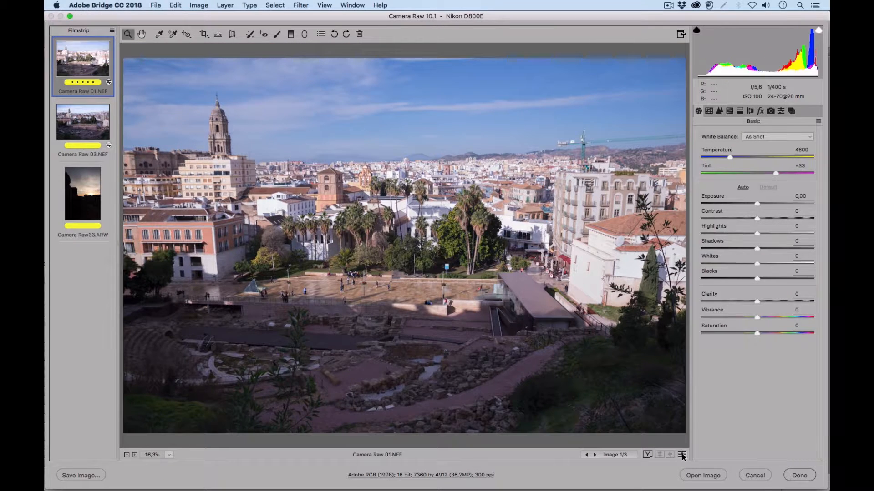
{"action": "left_click", "coordinate": [681, 455]}
{"action": "left_click", "coordinate": [682, 455]}
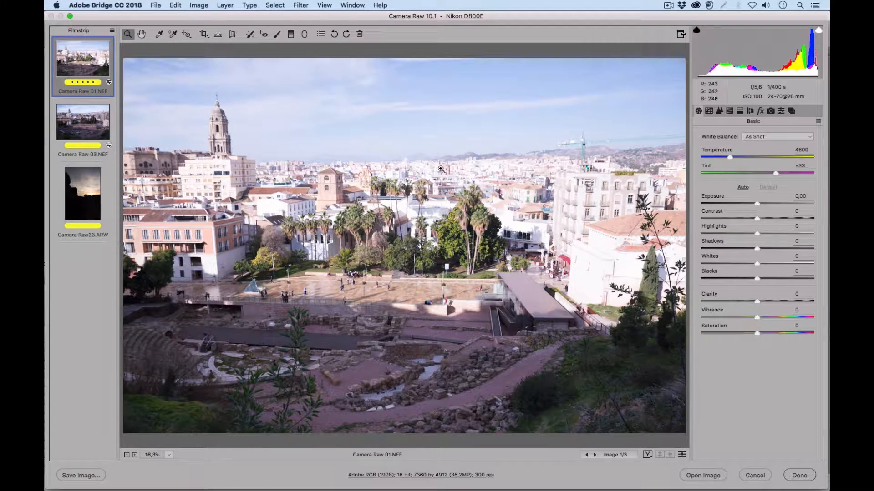
{"action": "left_click", "coordinate": [681, 455]}
{"action": "left_click", "coordinate": [681, 455]}
{"action": "left_click", "coordinate": [682, 455]}
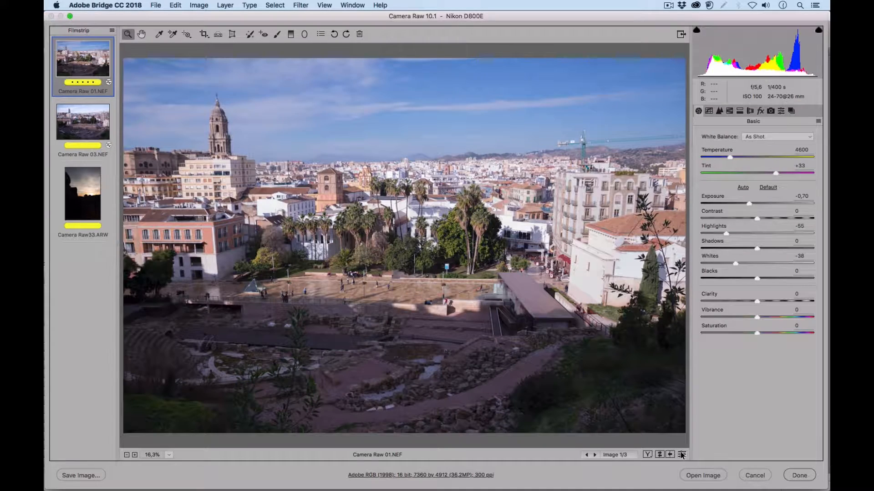
Lower Highlights to -88 and bring Exposure to -0.20 for Camera Raw 01.NEF.
{"action": "double_click", "coordinate": [749, 204]}
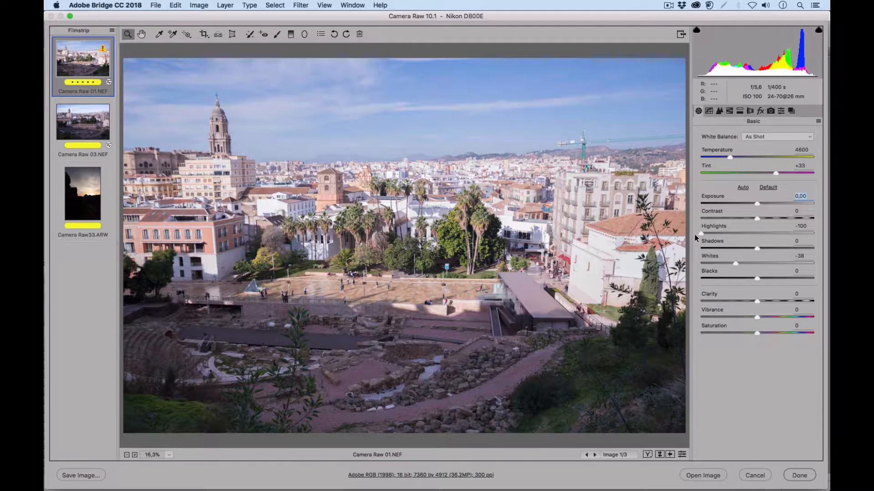
{"action": "mouse_move", "coordinate": [726, 235]}
{"action": "left_mouse_down"}
{"action": "mouse_move", "coordinate": [686, 230]}
{"action": "mouse_move", "coordinate": [709, 233]}
{"action": "left_mouse_up"}
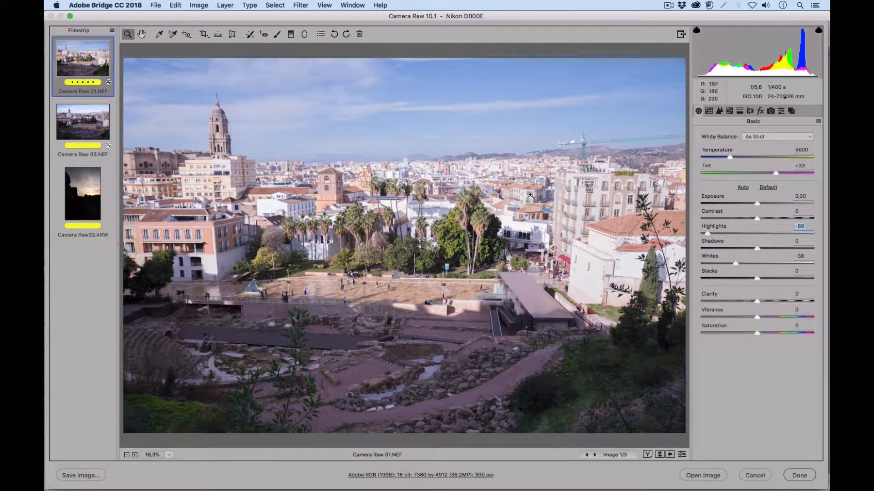
{"action": "left_click_drag", "start_coordinate": [757, 205], "coordinate": [753, 205]}
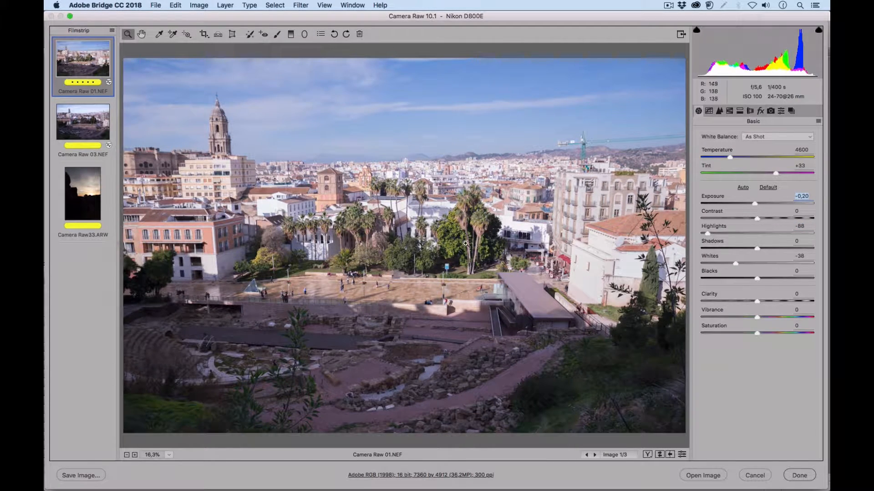
Examine the trees and white buildings at 50% and compare them with and without the Basic adjustments.
{"action": "left_click", "coordinate": [453, 267]}
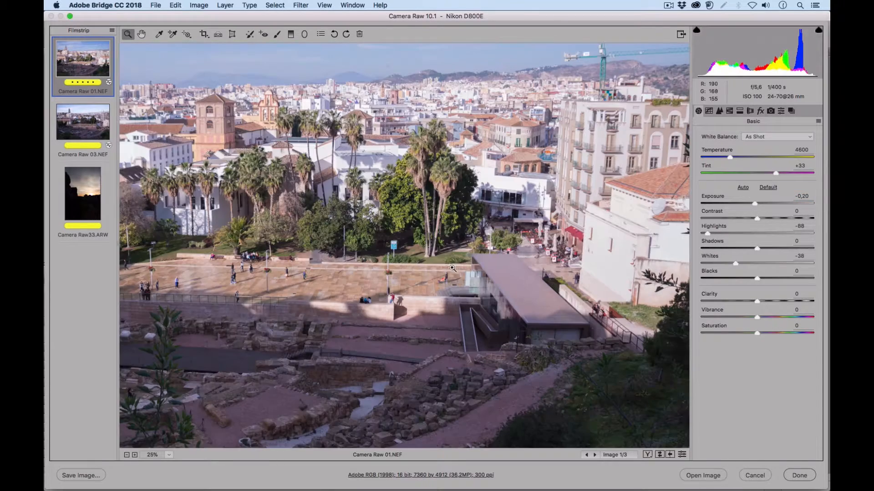
{"action": "left_click", "coordinate": [410, 242]}
{"action": "left_click", "coordinate": [389, 249]}
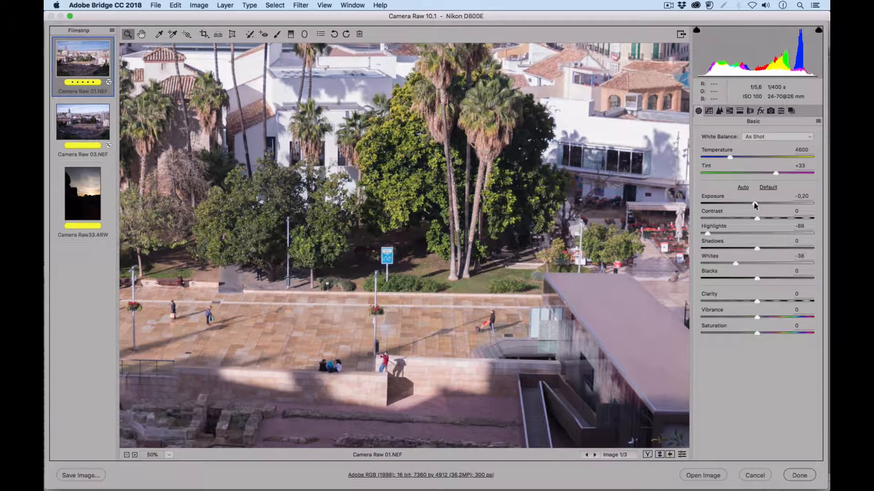
{"action": "left_click", "coordinate": [682, 455]}
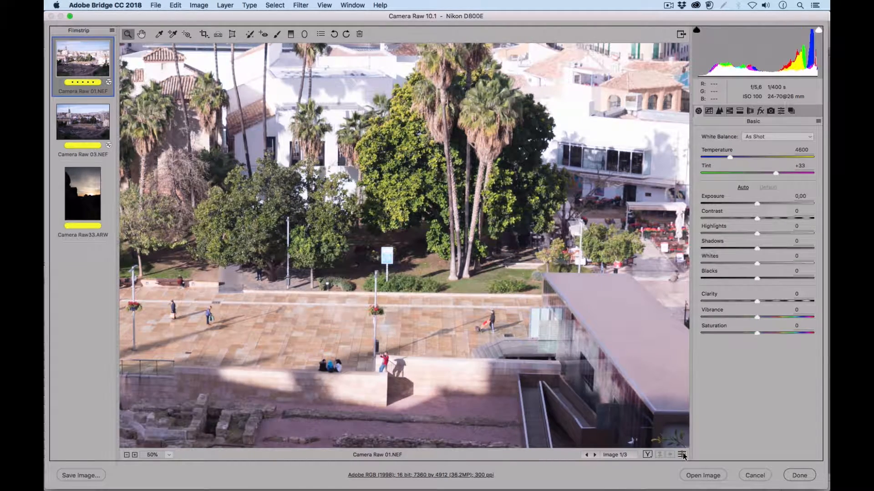
{"action": "left_click", "coordinate": [682, 455]}
{"action": "left_click", "coordinate": [682, 455]}
{"action": "left_click", "coordinate": [682, 455]}
{"action": "left_click", "coordinate": [683, 455]}
{"action": "left_click", "coordinate": [682, 455]}
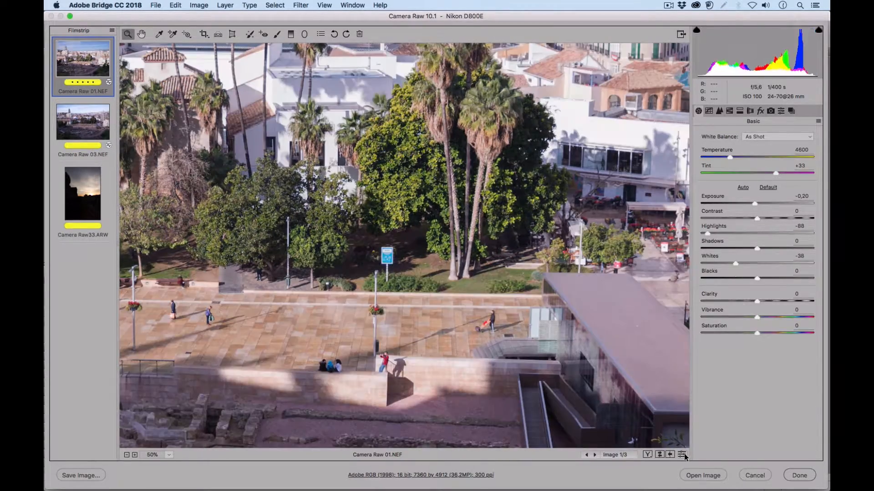
{"action": "left_click", "coordinate": [683, 455]}
{"action": "left_click", "coordinate": [683, 455]}
Brighten the dark areas of Camera Raw 01.NEF by raising Shadows to +64.
{"action": "left_click_drag", "start_coordinate": [759, 248], "coordinate": [782, 244]}
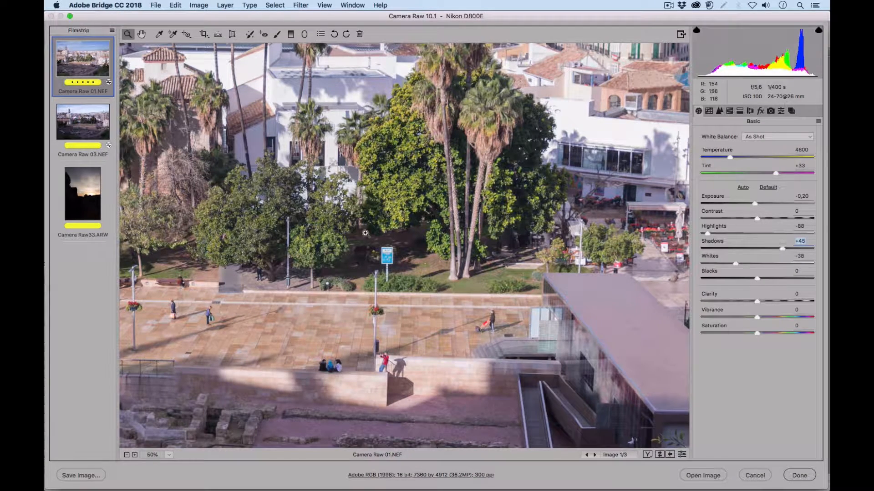
{"action": "mouse_move", "coordinate": [781, 247]}
{"action": "left_mouse_down"}
{"action": "mouse_move", "coordinate": [760, 249]}
{"action": "mouse_move", "coordinate": [782, 247]}
{"action": "left_mouse_up"}
{"action": "left_click_drag", "start_coordinate": [791, 250], "coordinate": [771, 248]}
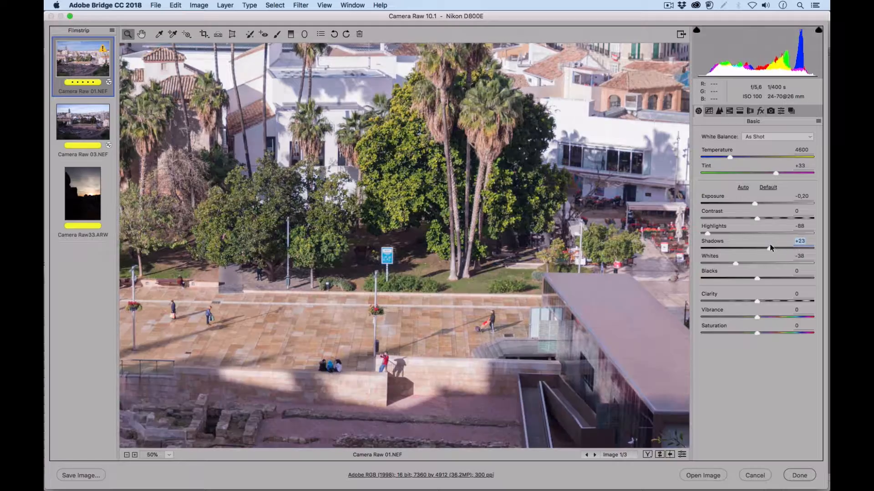
{"action": "left_click", "coordinate": [793, 247]}
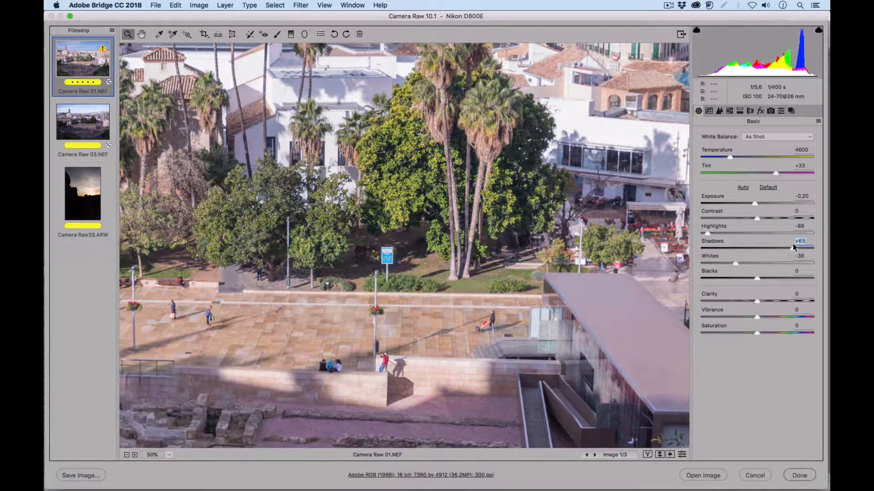
Inspect the shaded ground under the trees at 100%, with and without the Basic adjustments.
{"action": "left_click", "coordinate": [404, 251]}
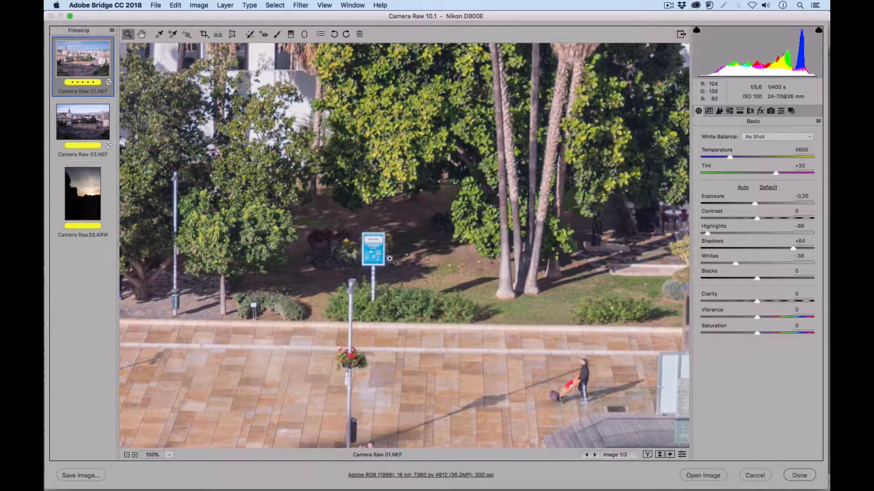
{"action": "left_click", "coordinate": [682, 455]}
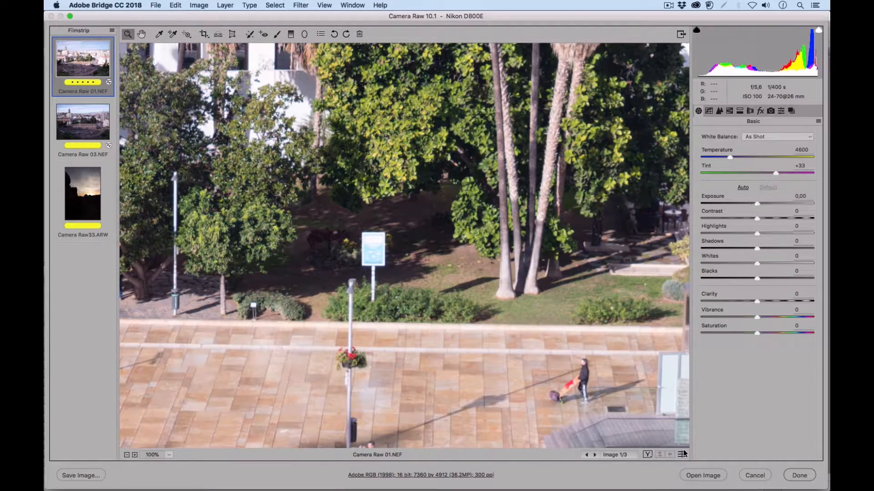
{"action": "left_click", "coordinate": [682, 455]}
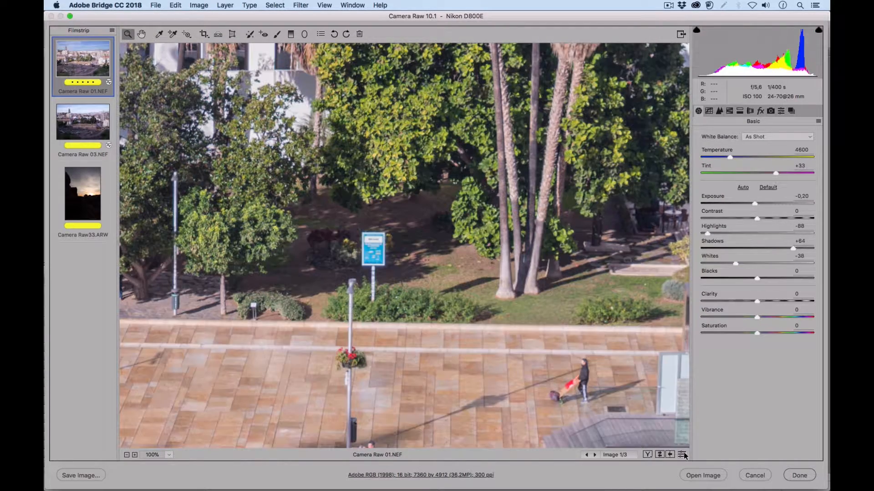
{"action": "left_click", "coordinate": [683, 455]}
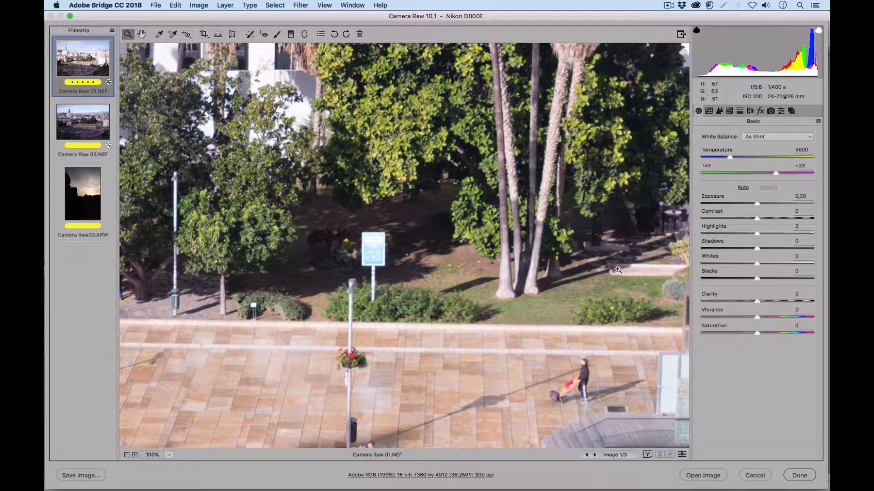
{"action": "left_click", "coordinate": [681, 455]}
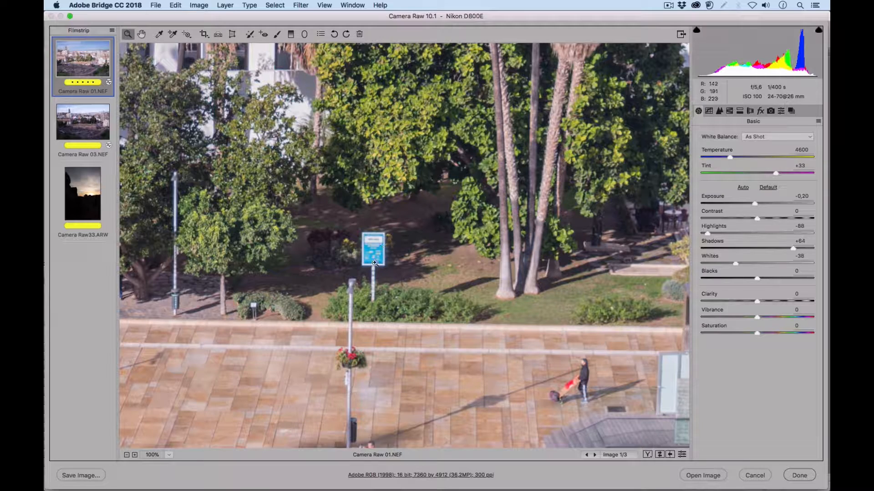
Fit the whole photo in view and compare it with and without the Basic adjustments.
{"action": "left_click", "coordinate": [169, 455]}
{"action": "left_click", "coordinate": [190, 464]}
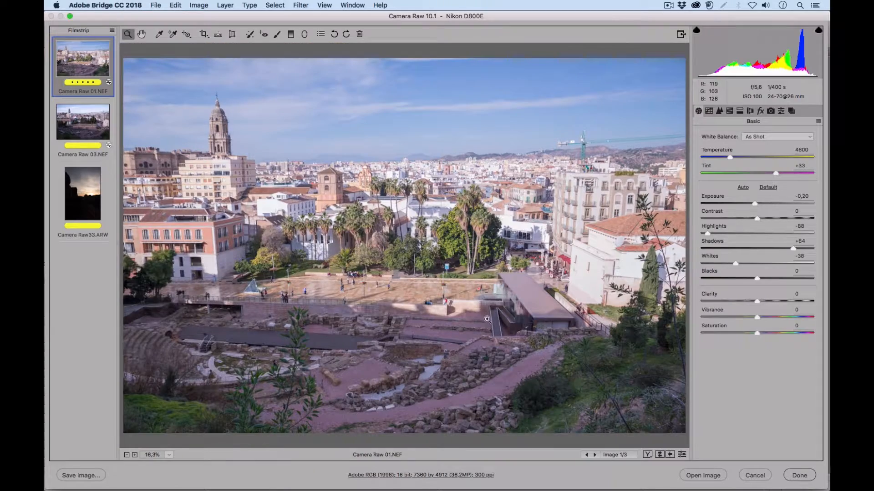
{"action": "left_click", "coordinate": [682, 455]}
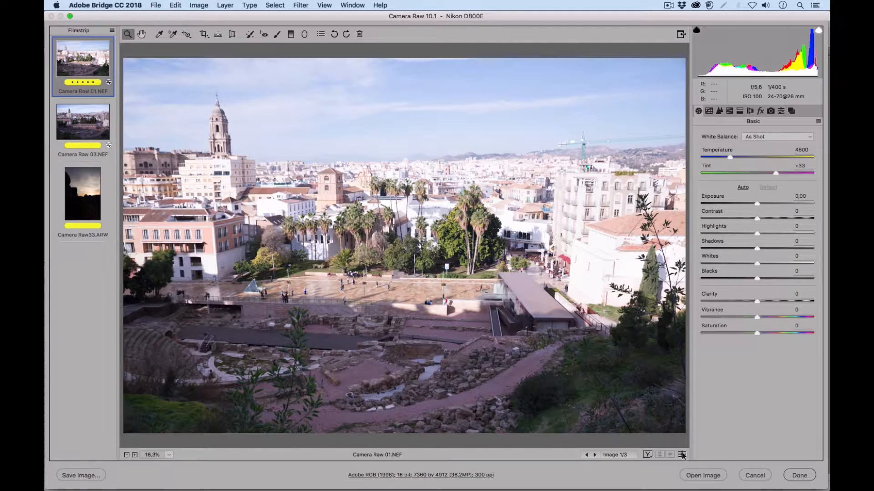
{"action": "left_click", "coordinate": [682, 456]}
{"action": "left_click", "coordinate": [682, 455]}
{"action": "left_click", "coordinate": [682, 456]}
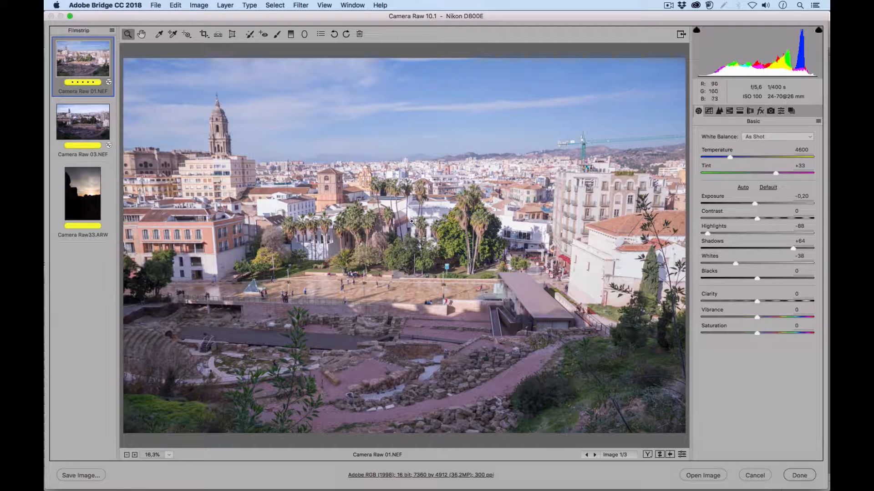
Try the Daylight, Fluorescent, Tungsten and Shade white balance presets on Camera Raw 01.NEF.
{"action": "left_click", "coordinate": [781, 138]}
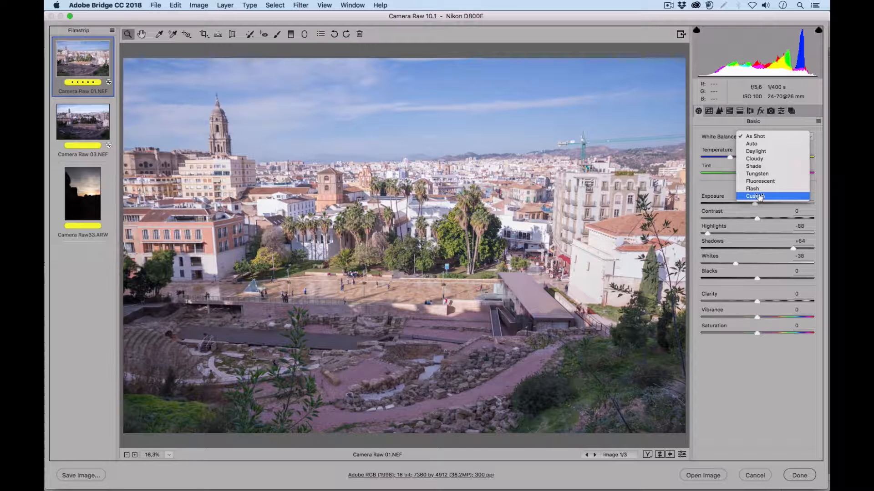
{"action": "left_click", "coordinate": [756, 152]}
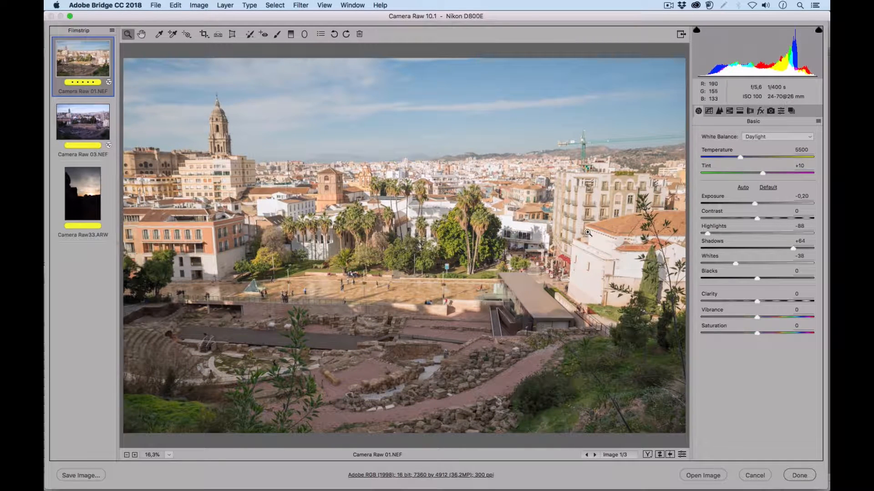
{"action": "left_click", "coordinate": [763, 137]}
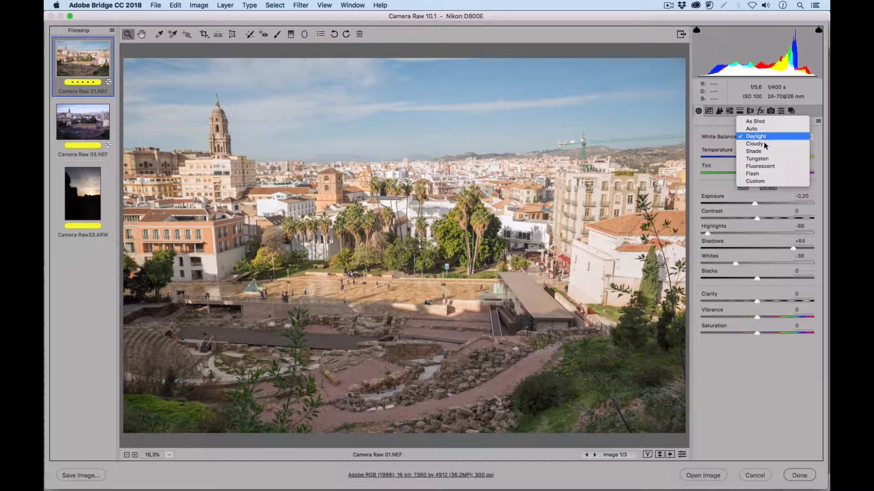
{"action": "left_click", "coordinate": [763, 166]}
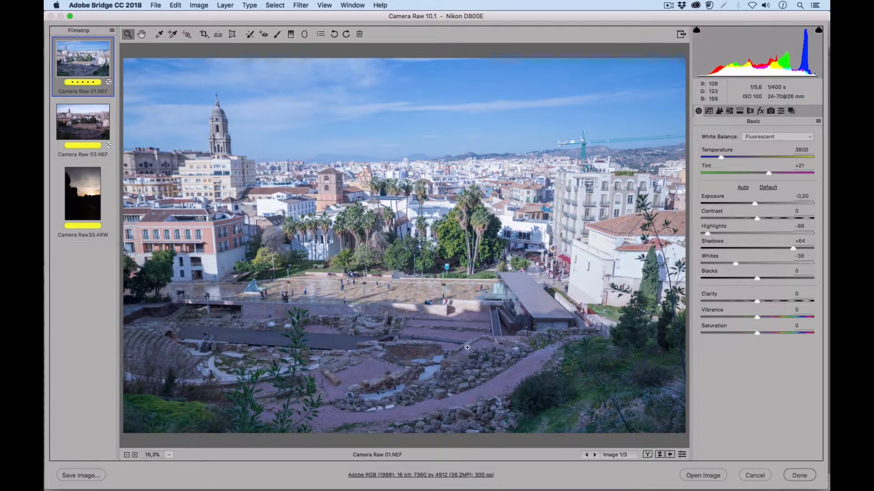
{"action": "left_click", "coordinate": [765, 136]}
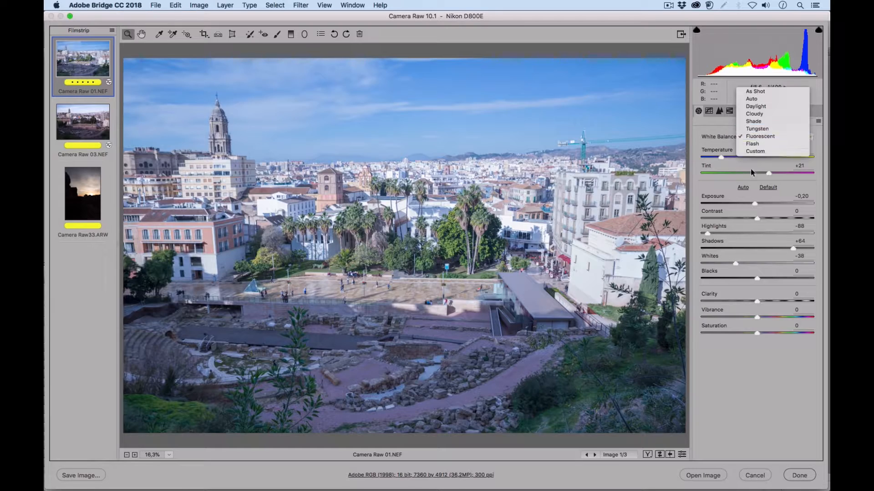
{"action": "left_click", "coordinate": [757, 129]}
{"action": "left_click", "coordinate": [763, 136]}
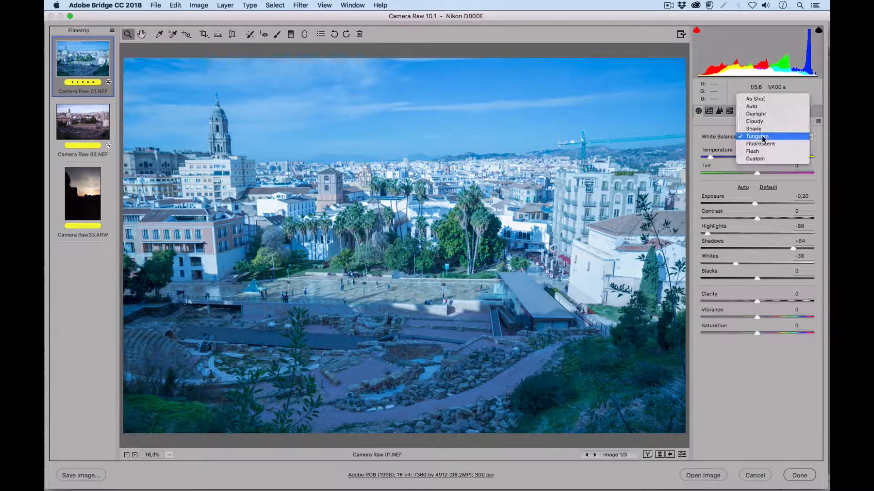
{"action": "left_click", "coordinate": [761, 129]}
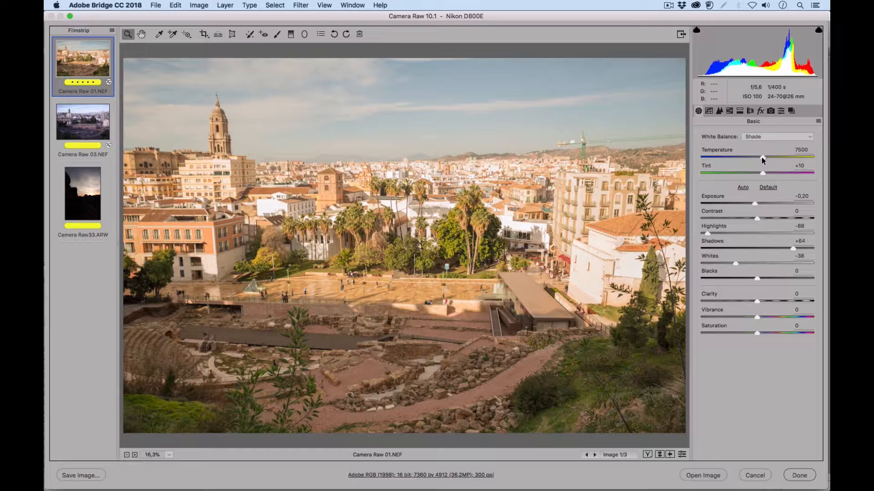
Set the Temperature to 4950 and try sampling the white balance from the green vegetation beside the square with the White Balance tool.
{"action": "left_click_drag", "start_coordinate": [762, 156], "coordinate": [732, 157]}
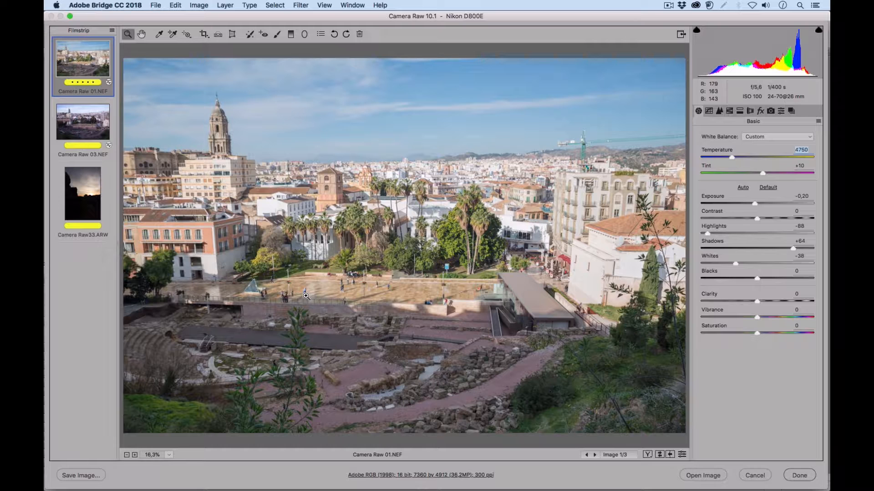
{"action": "left_click", "coordinate": [159, 35]}
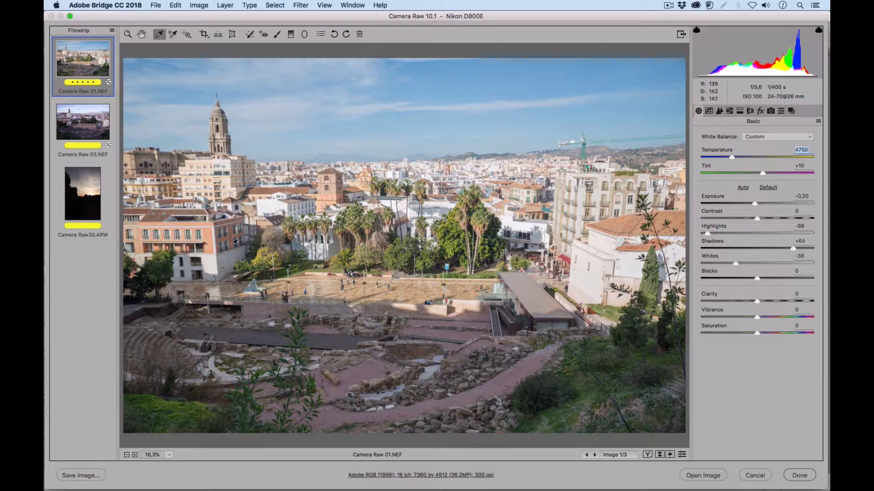
{"action": "type", "text": "4950"}
{"action": "key", "text": "Return"}
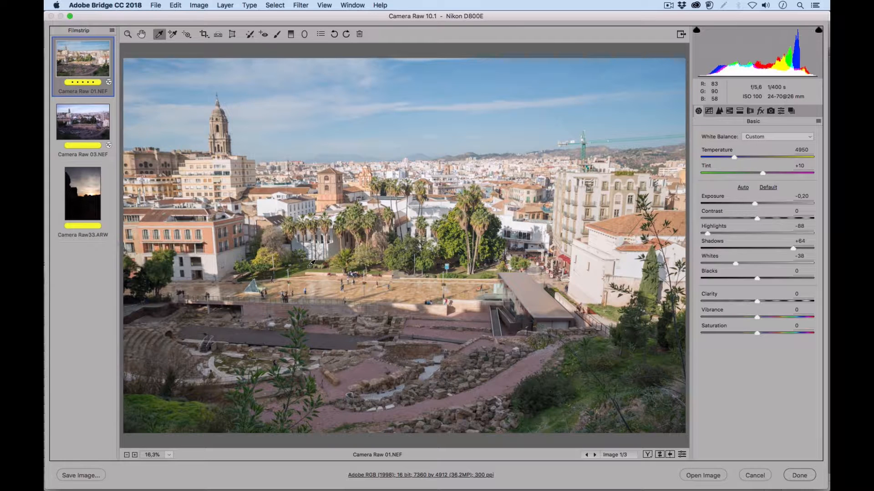
{"action": "left_click", "coordinate": [312, 264]}
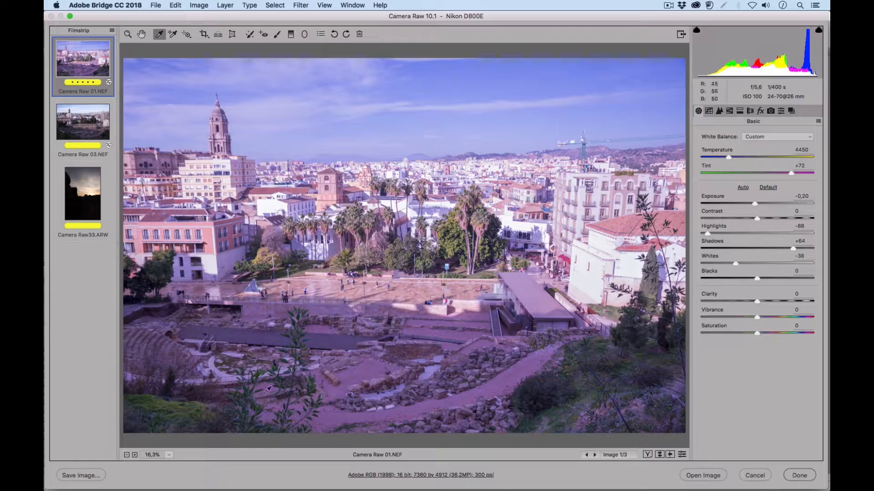
Neutralise the color cast by sampling the shaded wall of the white building behind the palms at 100% with the White Balance tool.
{"action": "left_click", "coordinate": [169, 455]}
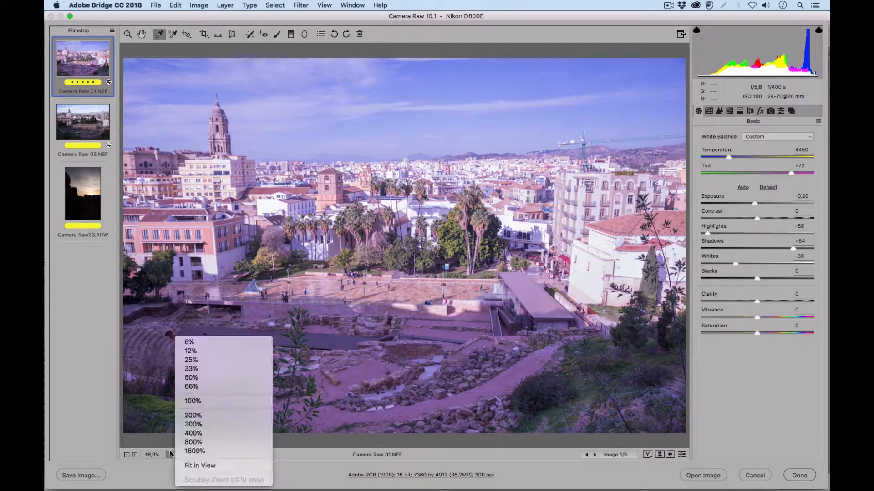
{"action": "left_click", "coordinate": [192, 401]}
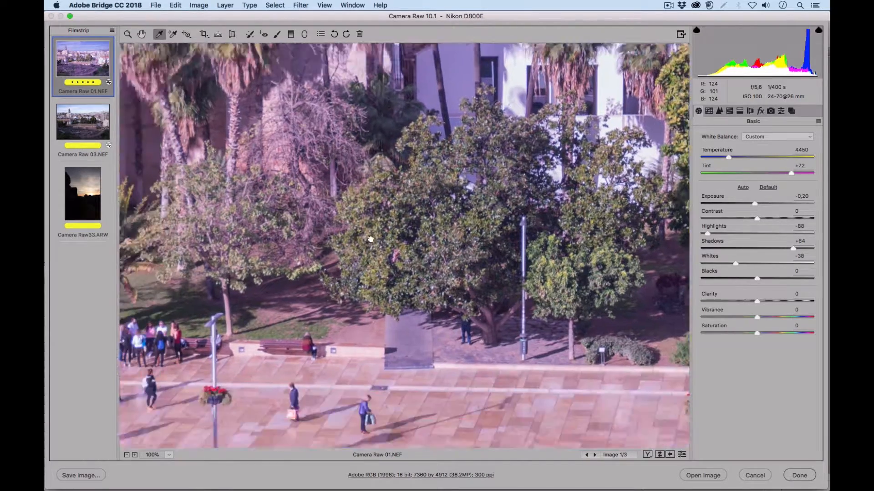
{"action": "left_click_drag", "start_coordinate": [370, 239], "coordinate": [479, 96]}
{"action": "left_click_drag", "start_coordinate": [357, 276], "coordinate": [432, 200]}
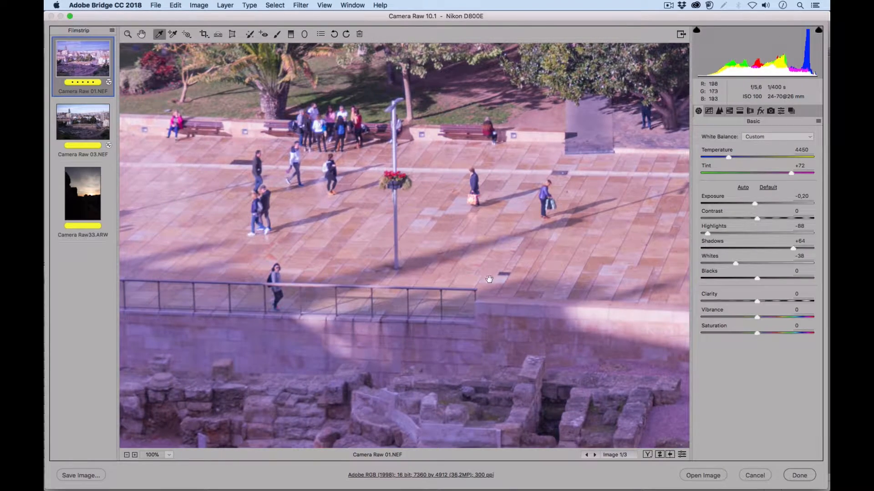
{"action": "left_click_drag", "start_coordinate": [290, 186], "coordinate": [523, 329]}
{"action": "left_click_drag", "start_coordinate": [368, 222], "coordinate": [440, 306]}
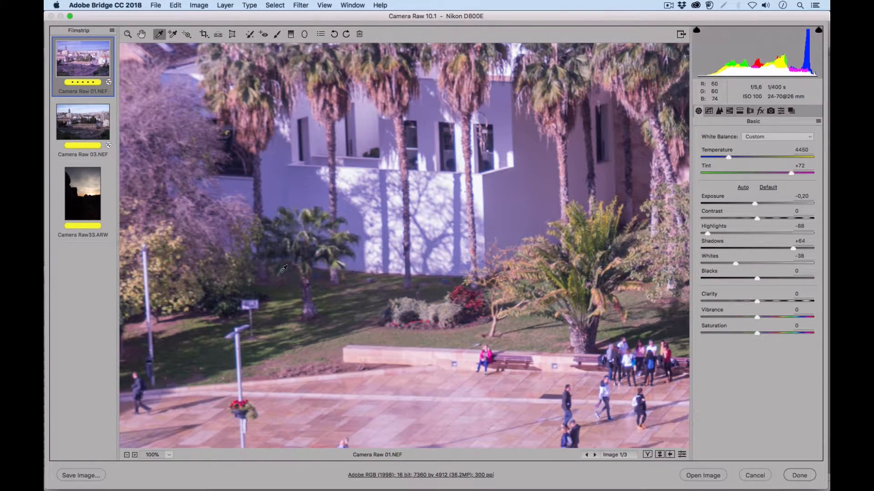
{"action": "left_click_drag", "start_coordinate": [272, 271], "coordinate": [567, 327]}
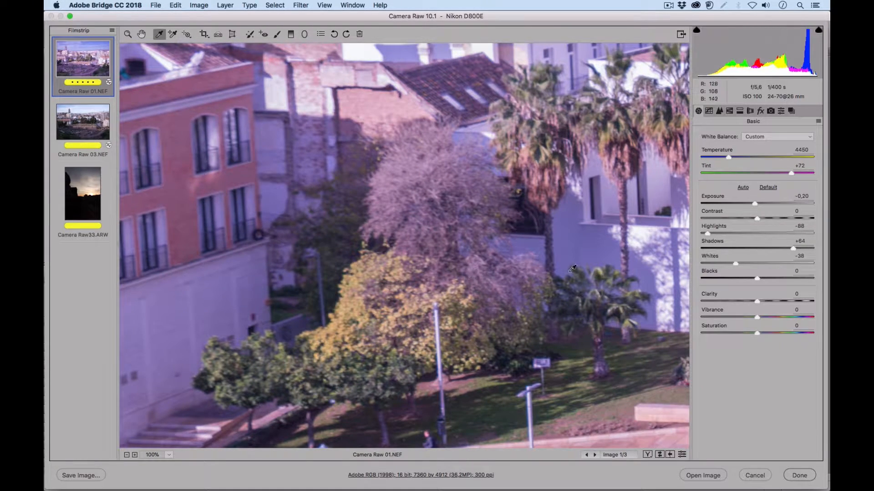
{"action": "left_click_drag", "start_coordinate": [613, 259], "coordinate": [278, 236]}
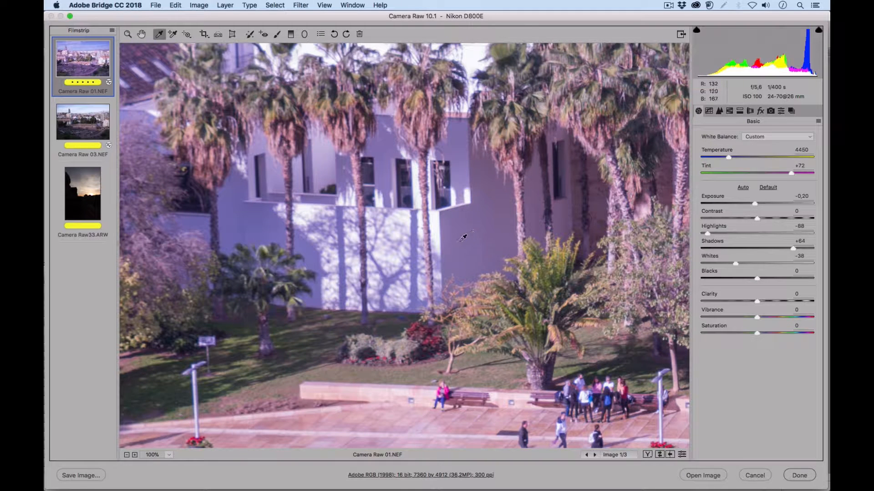
{"action": "left_click", "coordinate": [466, 241]}
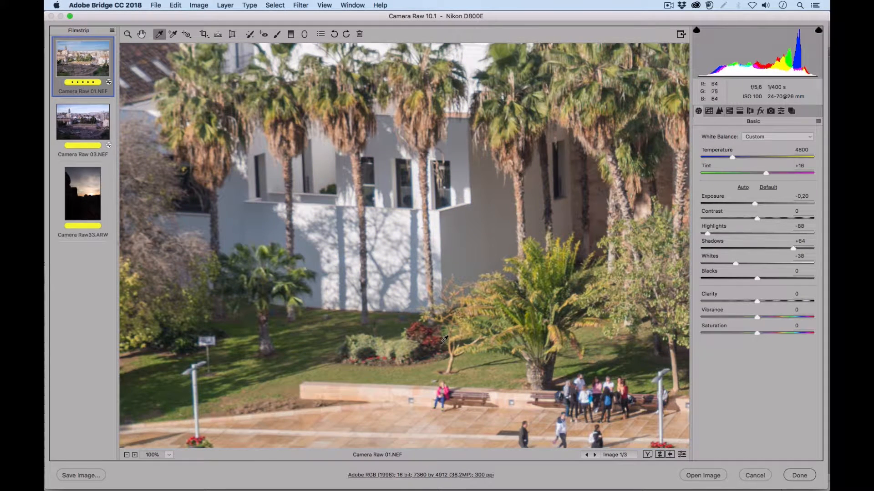
{"action": "left_click", "coordinate": [169, 455]}
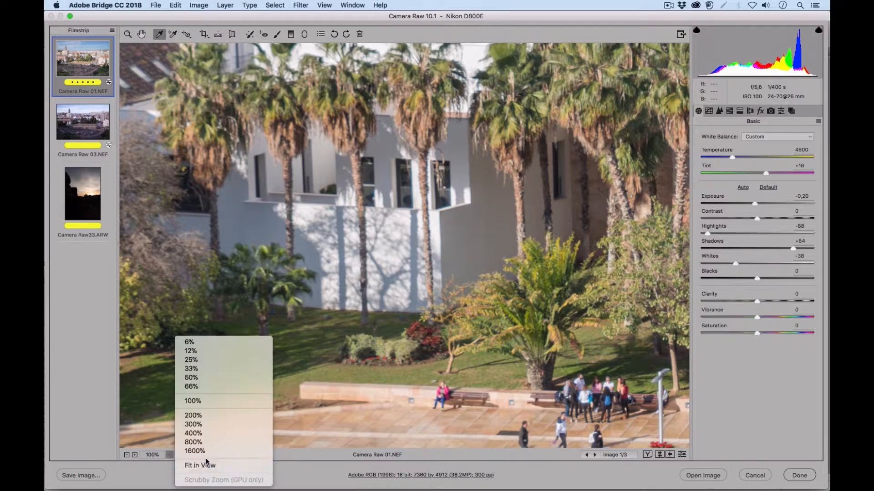
{"action": "left_click", "coordinate": [200, 465]}
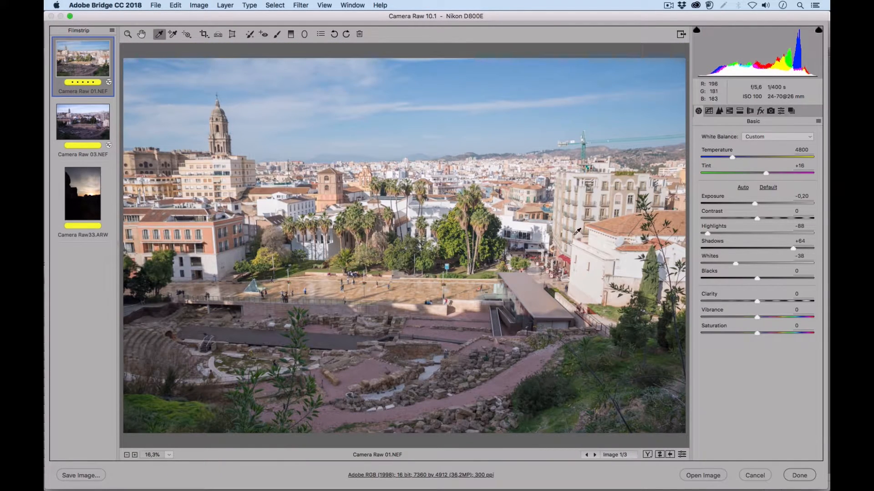
Set the white balance of Camera Raw 01.NEF to a Temperature of 5400 and a Tint of +3.
{"action": "left_click_drag", "start_coordinate": [766, 173], "coordinate": [739, 158]}
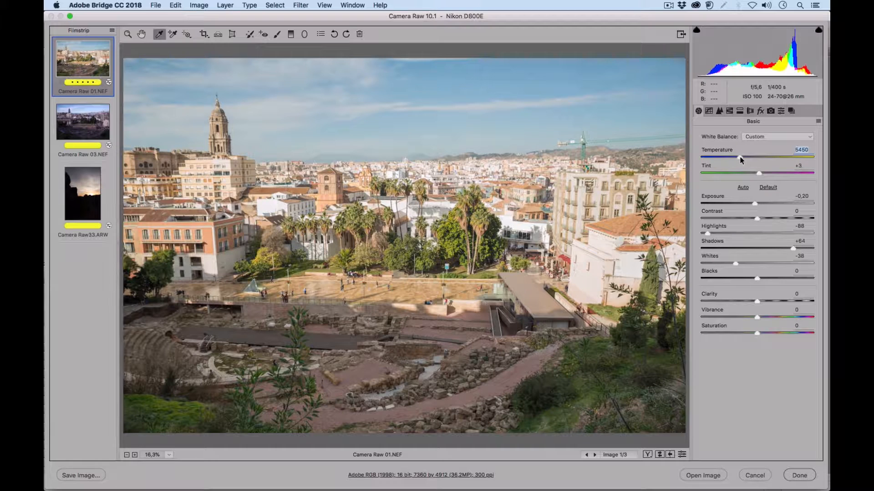
{"action": "left_click_drag", "start_coordinate": [739, 157], "coordinate": [759, 175]}
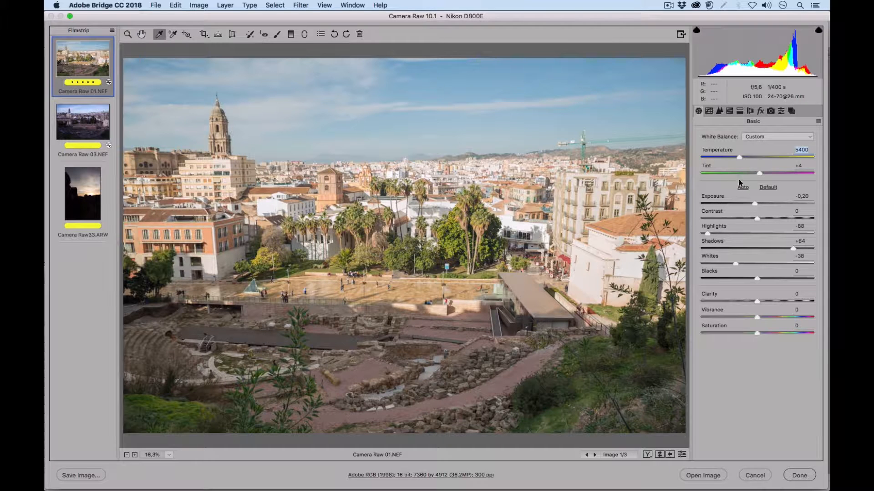
{"action": "mouse_move", "coordinate": [759, 174]}
{"action": "left_mouse_down"}
{"action": "mouse_move", "coordinate": [767, 176]}
{"action": "mouse_move", "coordinate": [758, 174]}
{"action": "left_mouse_up"}
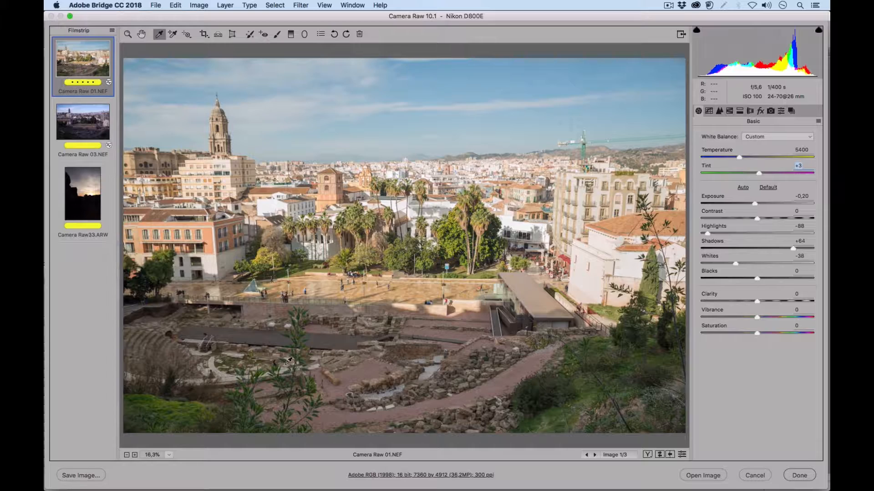
Try a Clarity of +91 while viewing the shaded ramp and stone walls beside the square at 100%.
{"action": "left_click", "coordinate": [169, 455]}
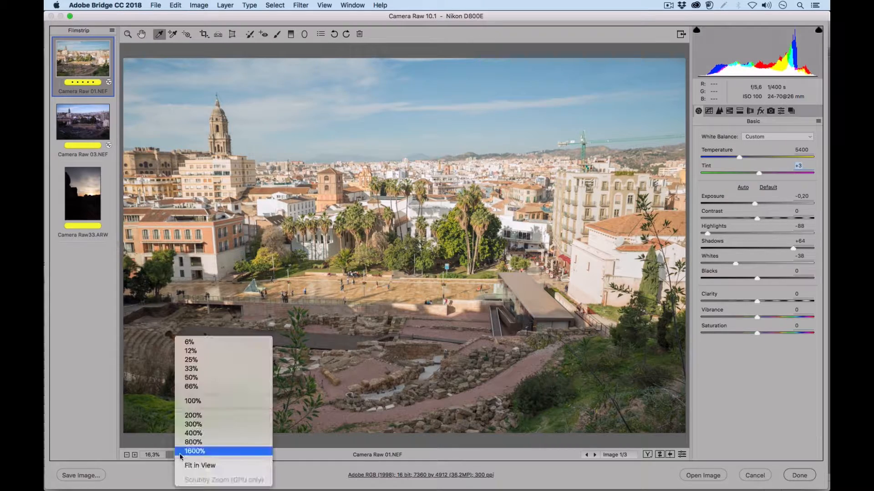
{"action": "left_click", "coordinate": [209, 400]}
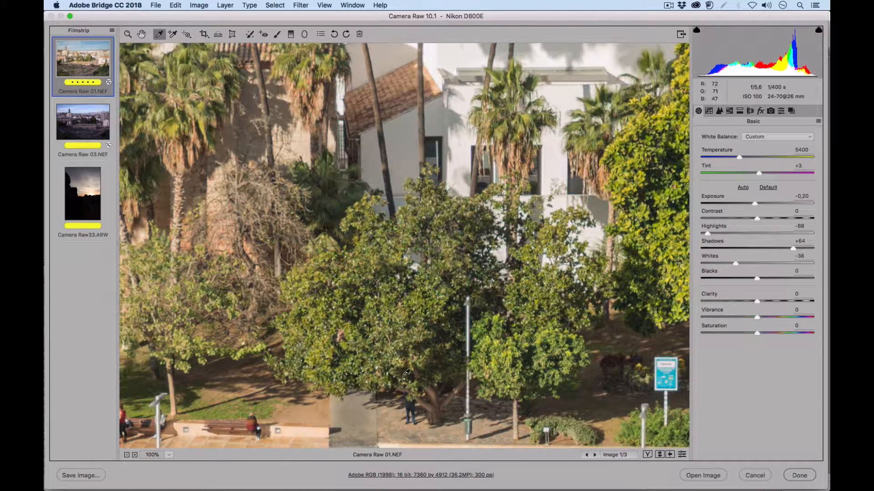
{"action": "left_click_drag", "start_coordinate": [405, 374], "coordinate": [368, 171]}
{"action": "left_click_drag", "start_coordinate": [408, 351], "coordinate": [409, 160]}
{"action": "left_click_drag", "start_coordinate": [427, 238], "coordinate": [377, 234]}
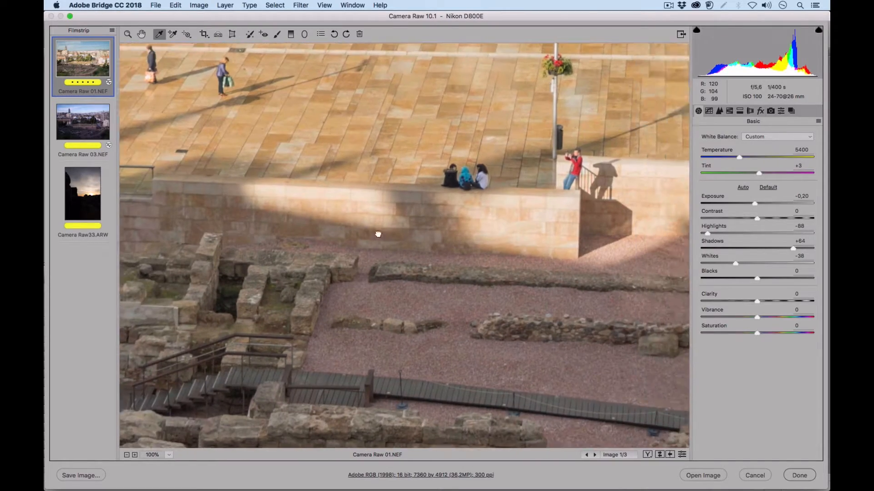
{"action": "left_click_drag", "start_coordinate": [497, 293], "coordinate": [257, 241]}
{"action": "left_click_drag", "start_coordinate": [462, 228], "coordinate": [332, 305]}
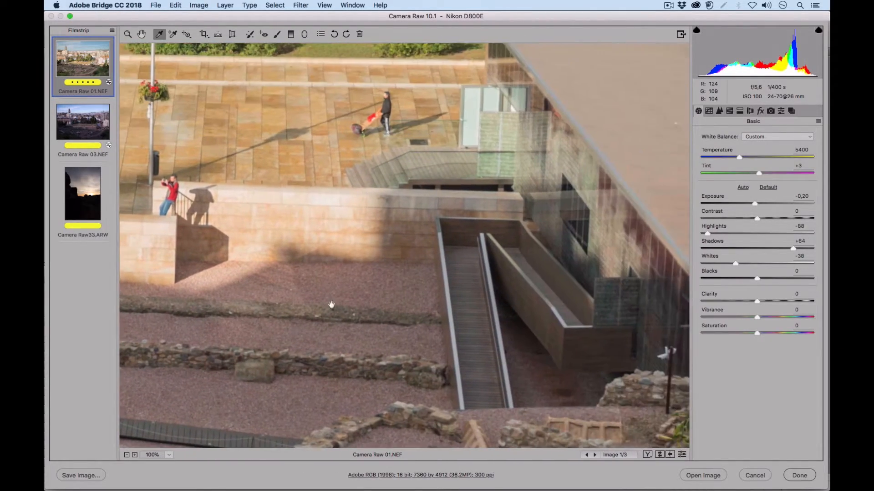
{"action": "left_click_drag", "start_coordinate": [404, 273], "coordinate": [425, 263]}
{"action": "left_click_drag", "start_coordinate": [308, 267], "coordinate": [359, 258]}
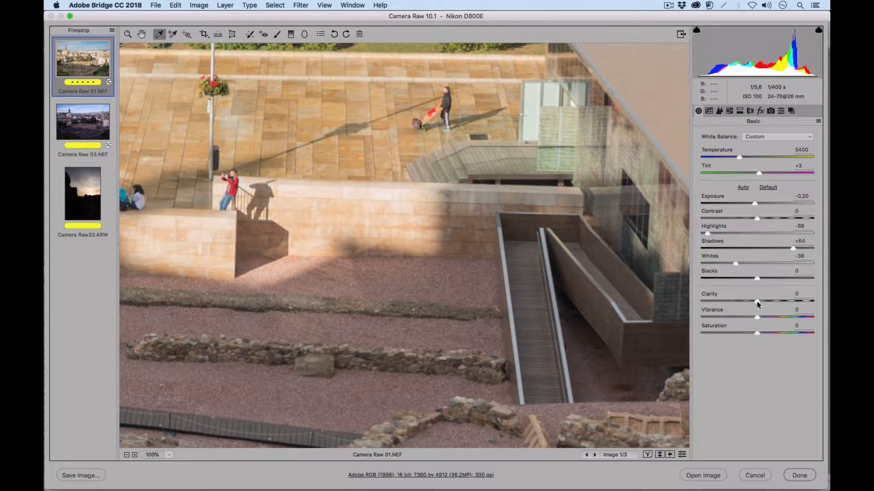
{"action": "mouse_move", "coordinate": [757, 301]}
{"action": "left_mouse_down"}
{"action": "mouse_move", "coordinate": [781, 301]}
{"action": "mouse_move", "coordinate": [763, 301]}
{"action": "left_mouse_up"}
{"action": "left_click_drag", "start_coordinate": [803, 305], "coordinate": [808, 301]}
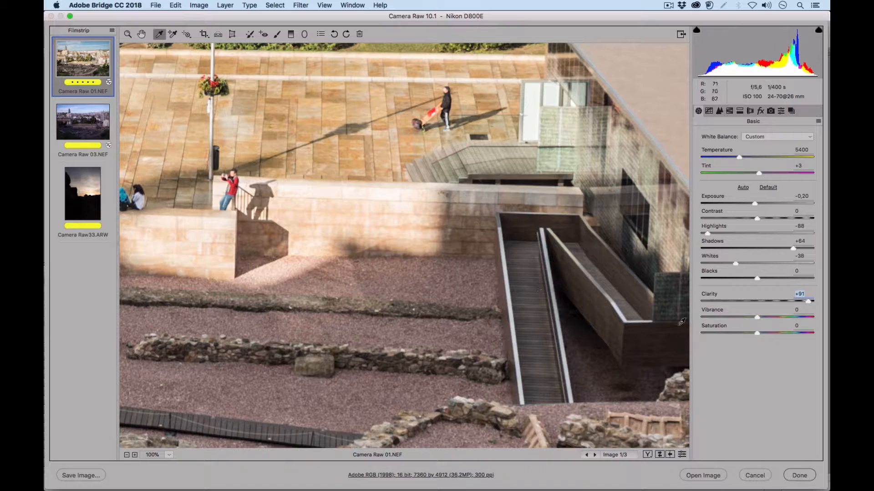
Fit the whole photo in view, compare Clarity values between +18 and +100, and settle on +48.
{"action": "left_click", "coordinate": [168, 455]}
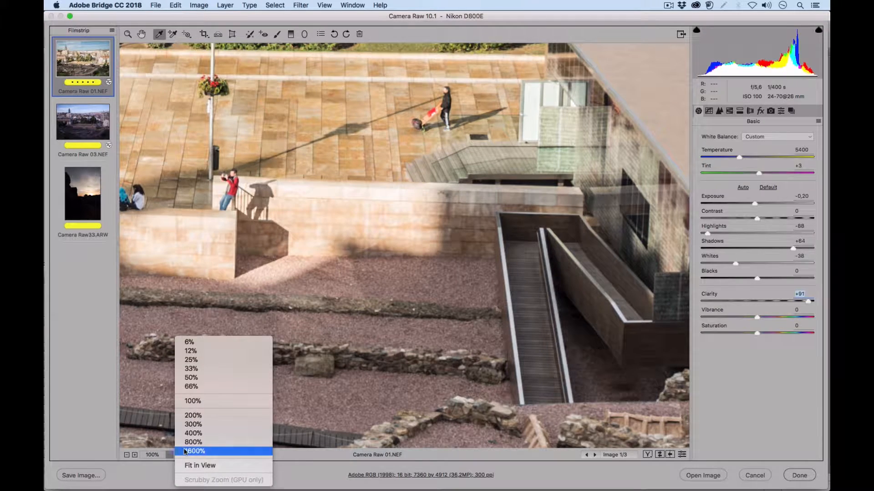
{"action": "left_click", "coordinate": [188, 463]}
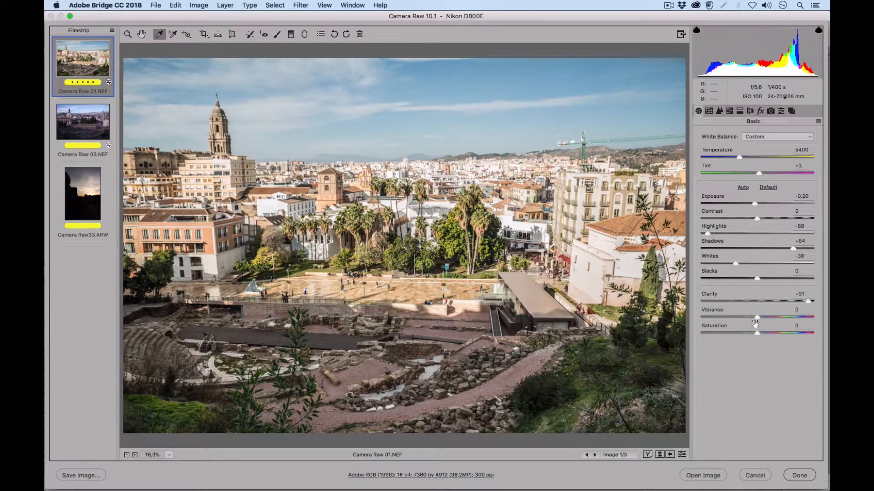
{"action": "mouse_move", "coordinate": [760, 301]}
{"action": "left_mouse_down"}
{"action": "mouse_move", "coordinate": [798, 300]}
{"action": "mouse_move", "coordinate": [770, 303]}
{"action": "left_mouse_up"}
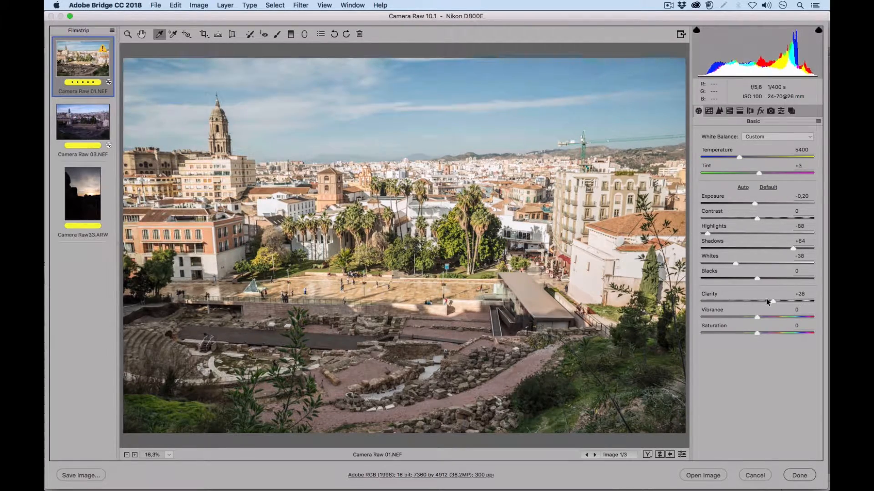
{"action": "left_click", "coordinate": [797, 302]}
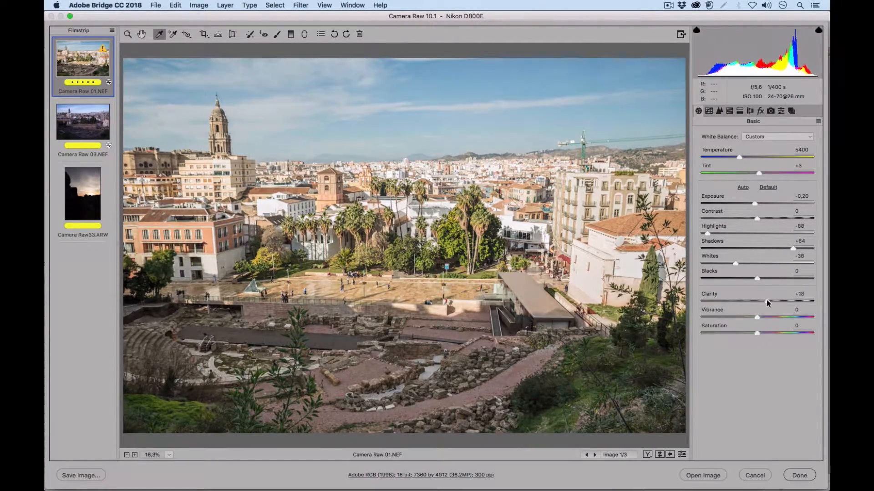
{"action": "left_click", "coordinate": [798, 301]}
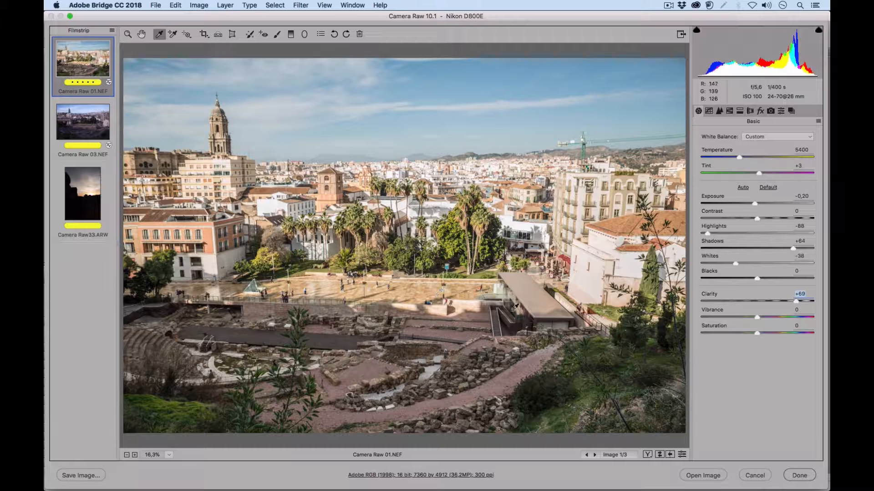
{"action": "left_click_drag", "start_coordinate": [798, 302], "coordinate": [789, 301]}
{"action": "left_click_drag", "start_coordinate": [788, 304], "coordinate": [819, 304]}
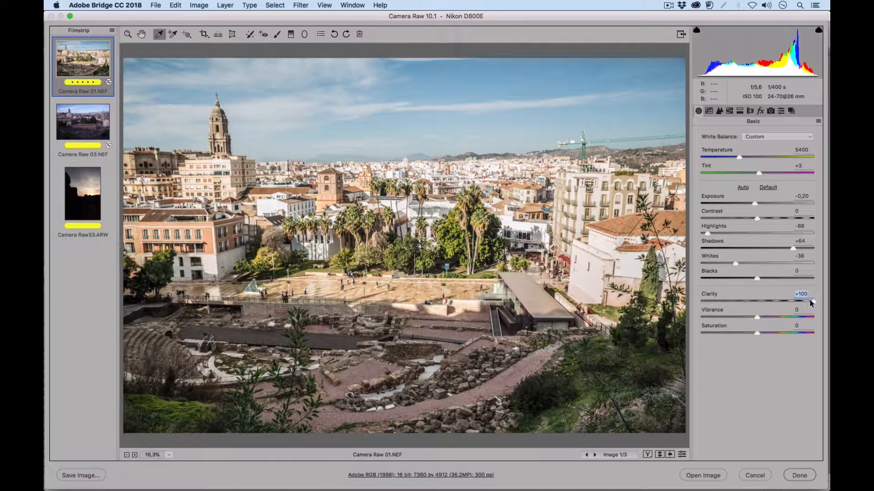
{"action": "left_click_drag", "start_coordinate": [810, 301], "coordinate": [790, 301]}
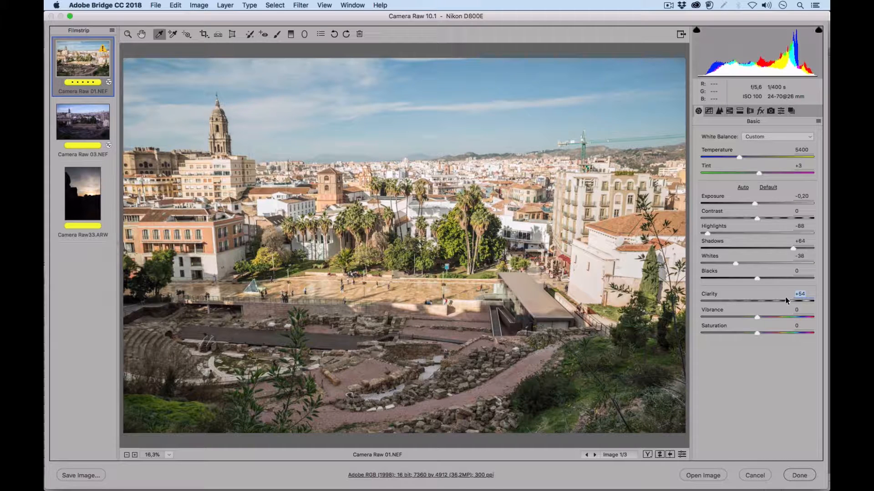
{"action": "left_click_drag", "start_coordinate": [785, 296], "coordinate": [783, 296]}
Try Vibrance values of +21 and higher, and reset the Vibrance to its default.
{"action": "left_click_drag", "start_coordinate": [757, 317], "coordinate": [768, 317]}
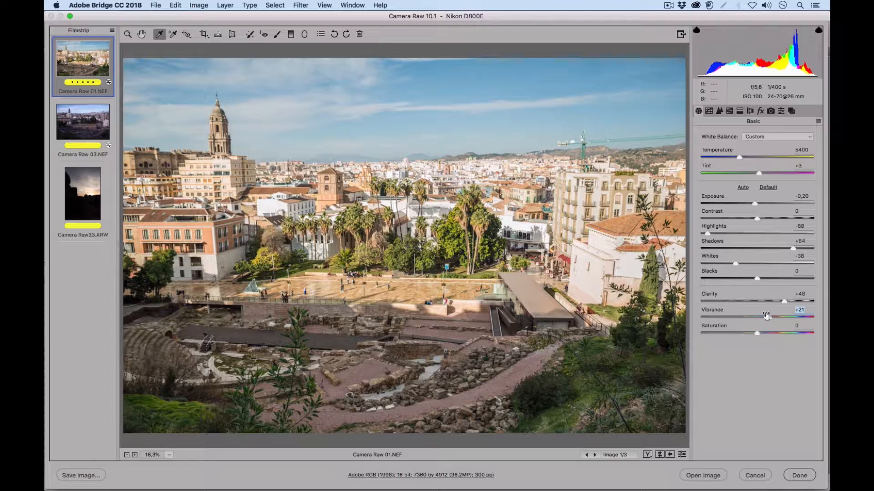
{"action": "left_click_drag", "start_coordinate": [768, 317], "coordinate": [778, 317]}
{"action": "double_click", "coordinate": [779, 317]}
Try Saturation values of +52, -81 and -100 on the photo.
{"action": "left_click_drag", "start_coordinate": [755, 331], "coordinate": [785, 331]}
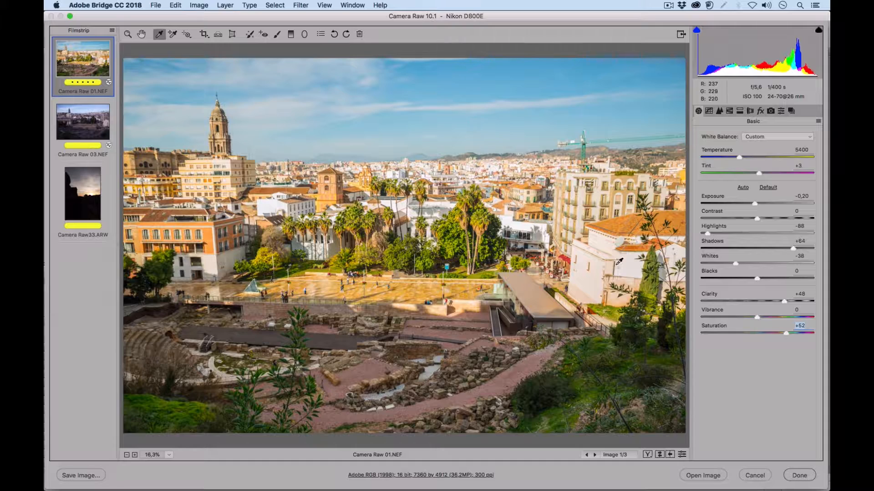
{"action": "left_click_drag", "start_coordinate": [785, 337], "coordinate": [711, 333]}
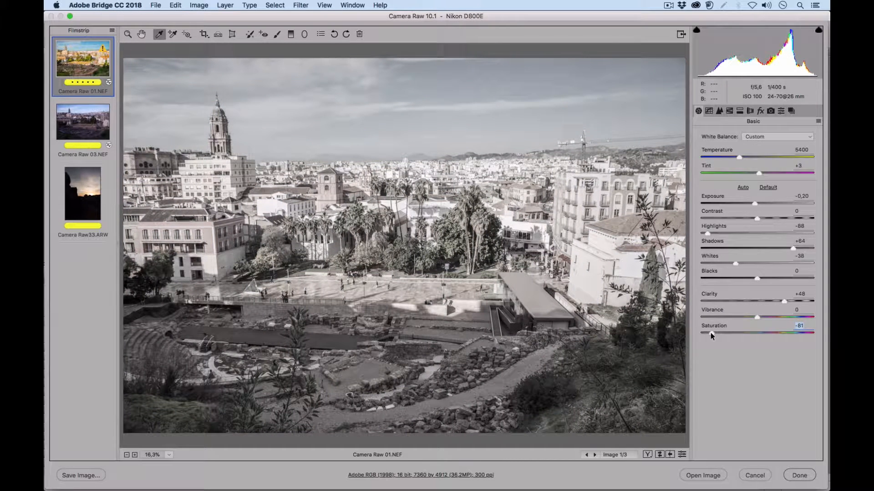
{"action": "left_click_drag", "start_coordinate": [711, 336], "coordinate": [696, 326]}
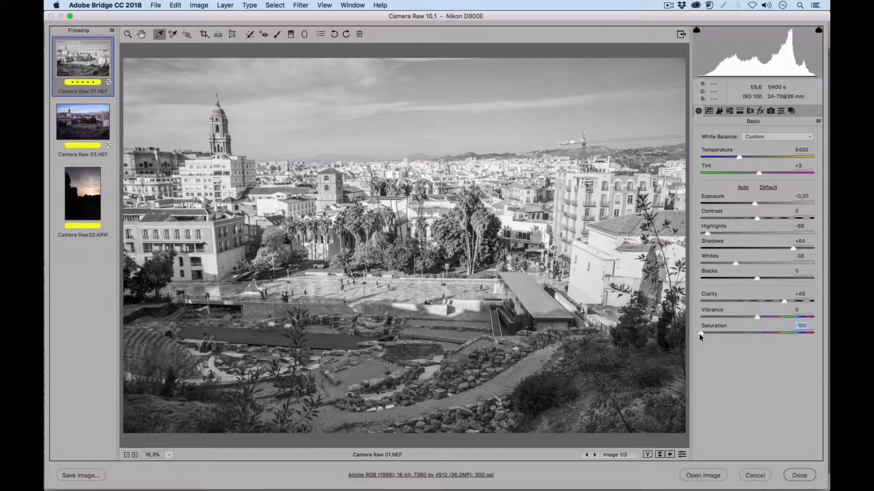
Test strong positive and negative Vibrance, down to -92, and reset the Saturation to 0.
{"action": "left_click_drag", "start_coordinate": [755, 318], "coordinate": [812, 314]}
{"action": "left_click_drag", "start_coordinate": [736, 312], "coordinate": [755, 313]}
{"action": "mouse_move", "coordinate": [701, 332]}
{"action": "left_mouse_down"}
{"action": "mouse_move", "coordinate": [767, 331]}
{"action": "mouse_move", "coordinate": [759, 333]}
{"action": "mouse_move", "coordinate": [756, 317]}
{"action": "mouse_move", "coordinate": [707, 317]}
{"action": "left_mouse_up"}
{"action": "double_click", "coordinate": [759, 333]}
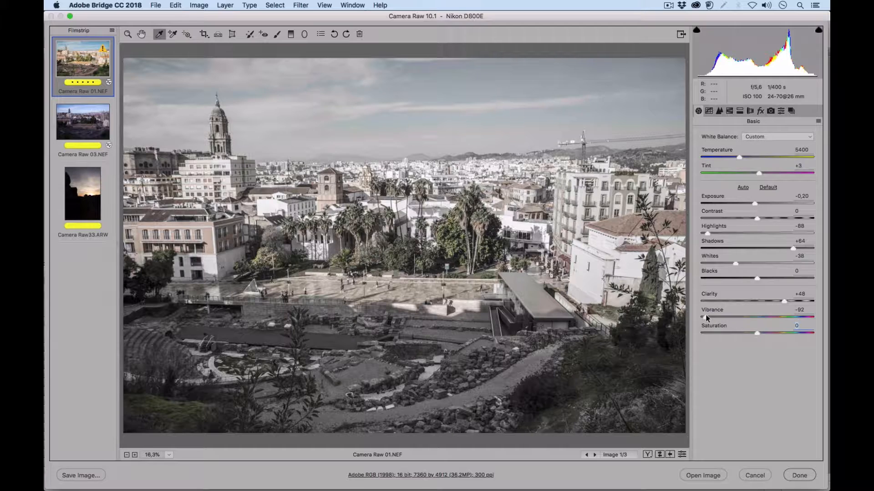
Set the Vibrance to +25 and the Saturation to +6.
{"action": "left_click_drag", "start_coordinate": [714, 316], "coordinate": [769, 313]}
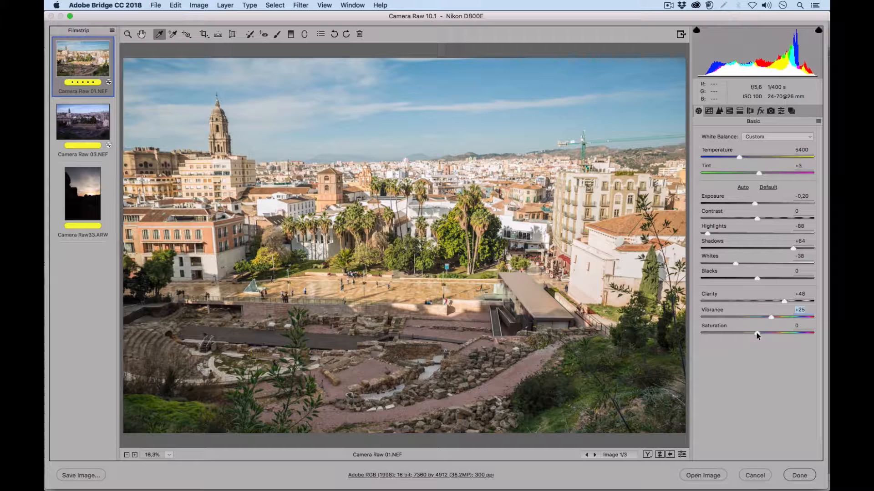
{"action": "left_click_drag", "start_coordinate": [757, 335], "coordinate": [759, 334]}
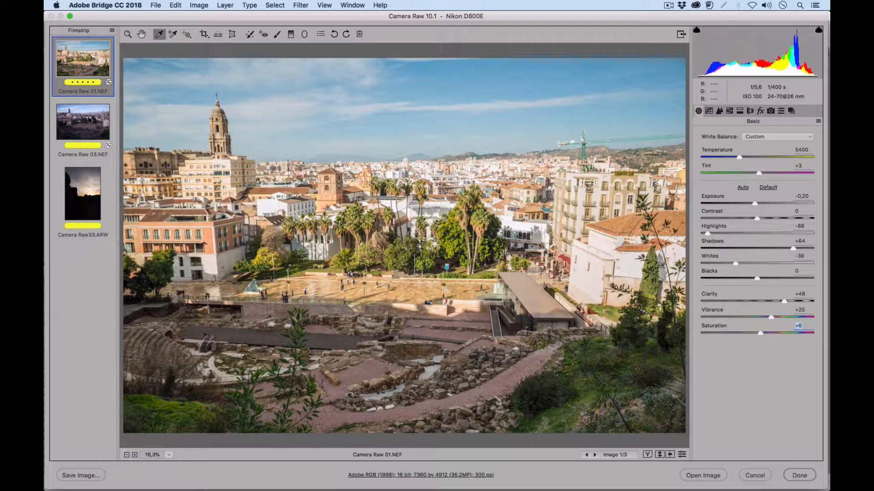
Select Camera Raw 03.NEF together with the corrected Camera Raw 01.NEF as the source and open the Synchronize settings.
{"action": "left_click", "coordinate": [89, 121]}
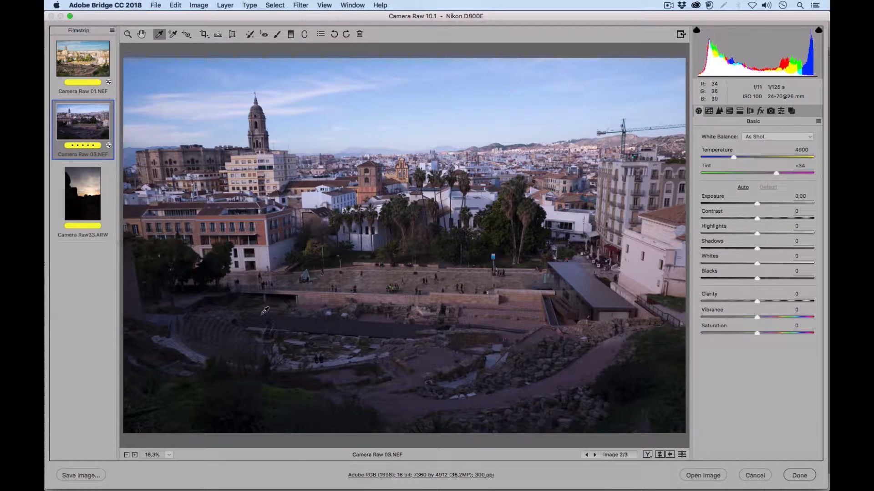
{"action": "left_click", "coordinate": [89, 66]}
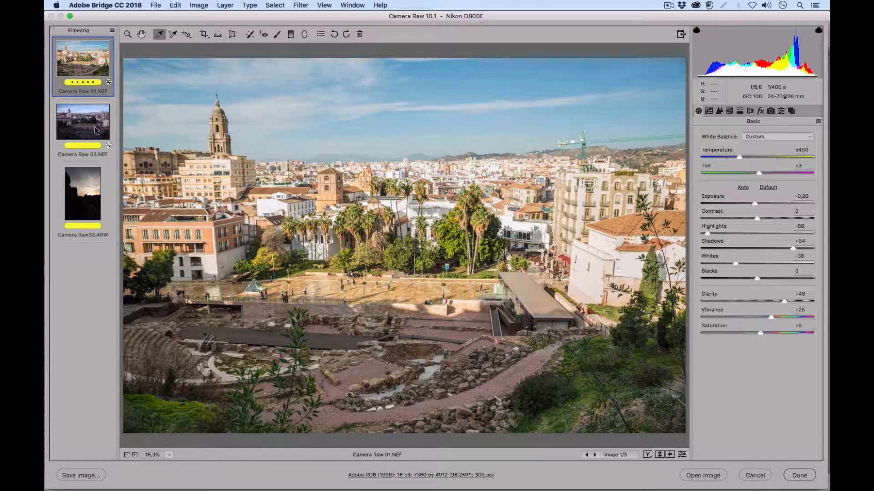
{"action": "left_click", "coordinate": [96, 130], "text": "shift"}
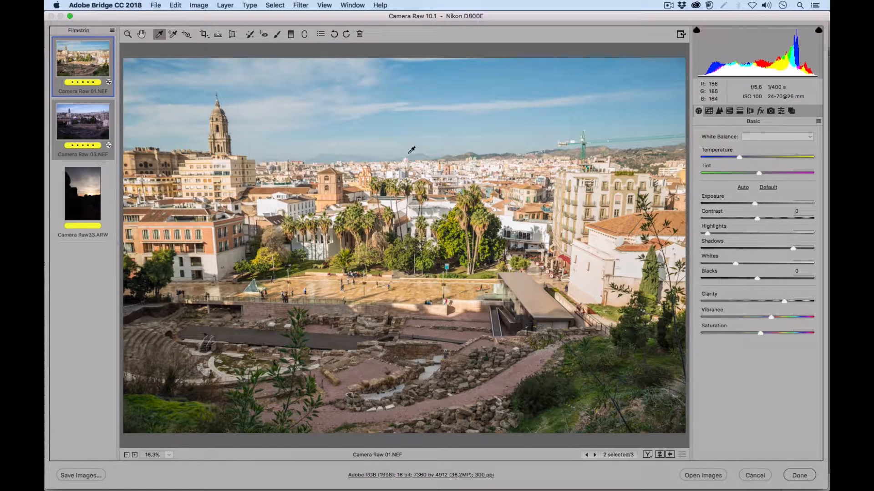
{"action": "left_click", "coordinate": [112, 31]}
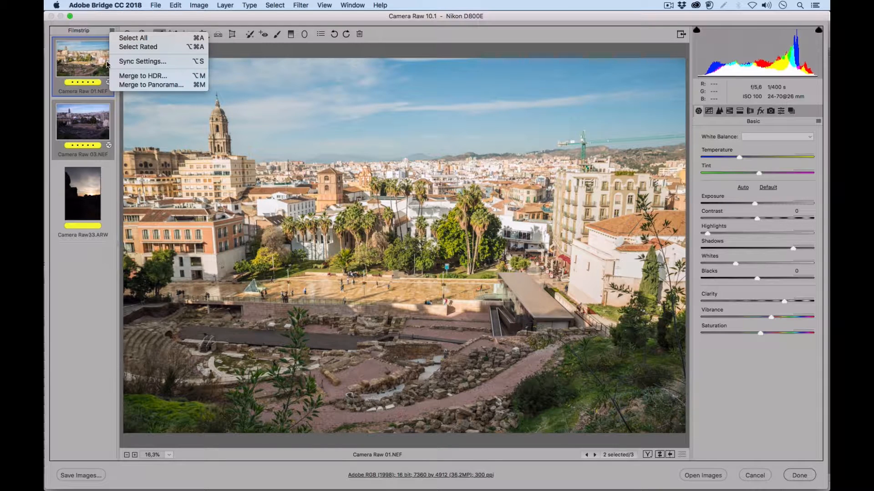
{"action": "left_click", "coordinate": [158, 61]}
{"action": "left_click_drag", "start_coordinate": [464, 67], "coordinate": [446, 72]}
Try the Everything, Dehaze, White Balance and Basic subsets for synchronization, ending on the Details subset.
{"action": "left_click", "coordinate": [436, 90]}
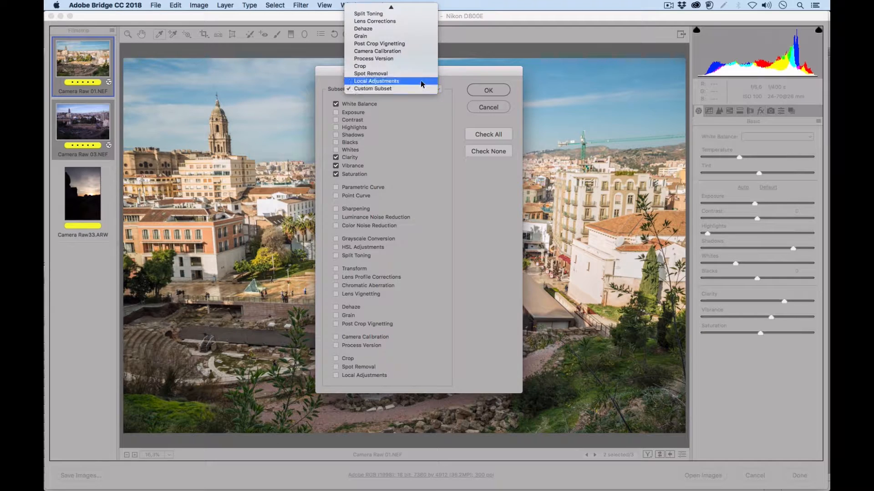
{"action": "left_click", "coordinate": [396, 8]}
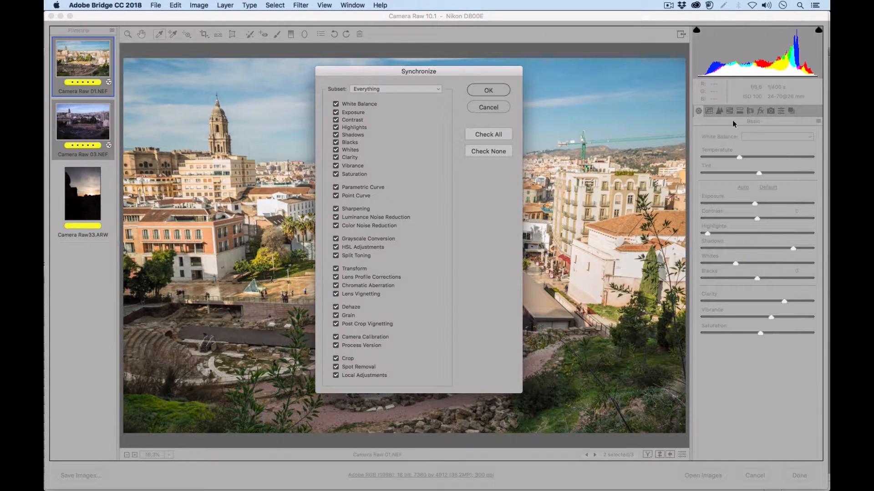
{"action": "left_click", "coordinate": [394, 90]}
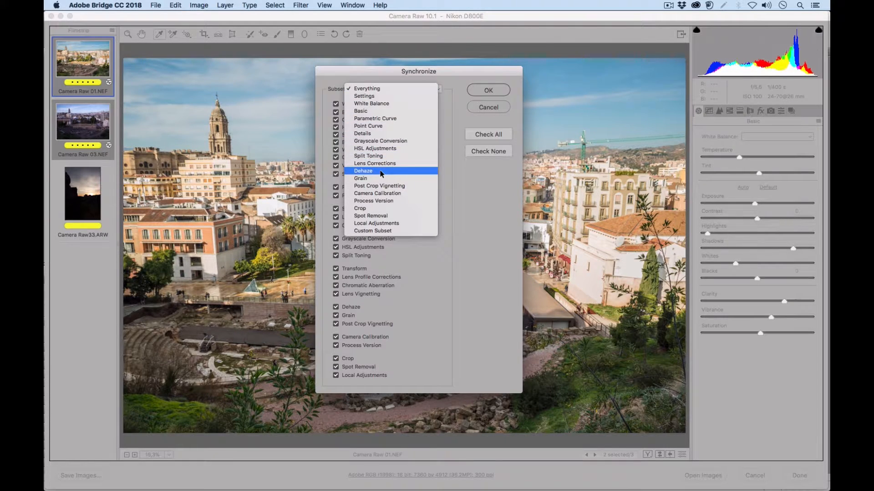
{"action": "left_click", "coordinate": [381, 172]}
{"action": "left_click", "coordinate": [394, 89]}
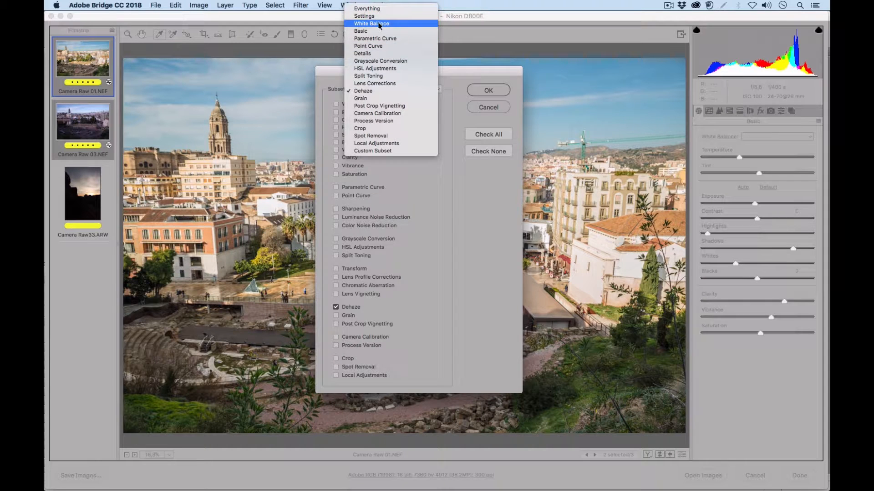
{"action": "left_click", "coordinate": [378, 23]}
{"action": "left_click", "coordinate": [394, 88]}
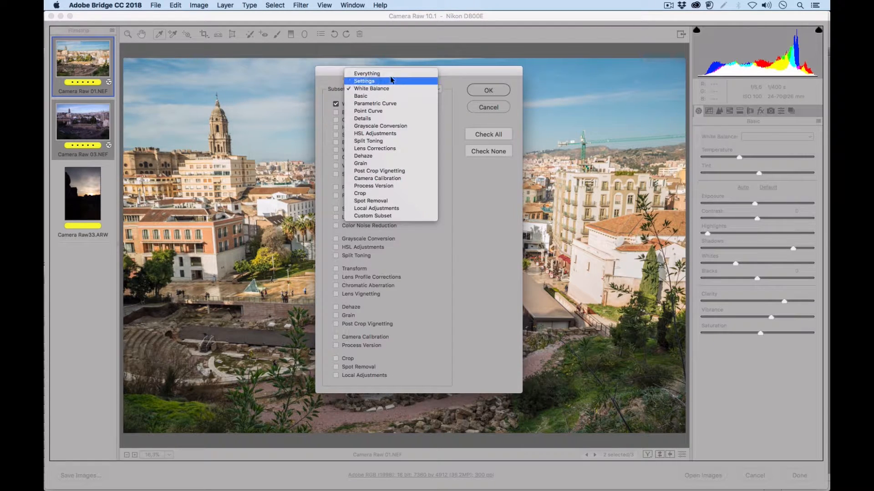
{"action": "left_click", "coordinate": [381, 98]}
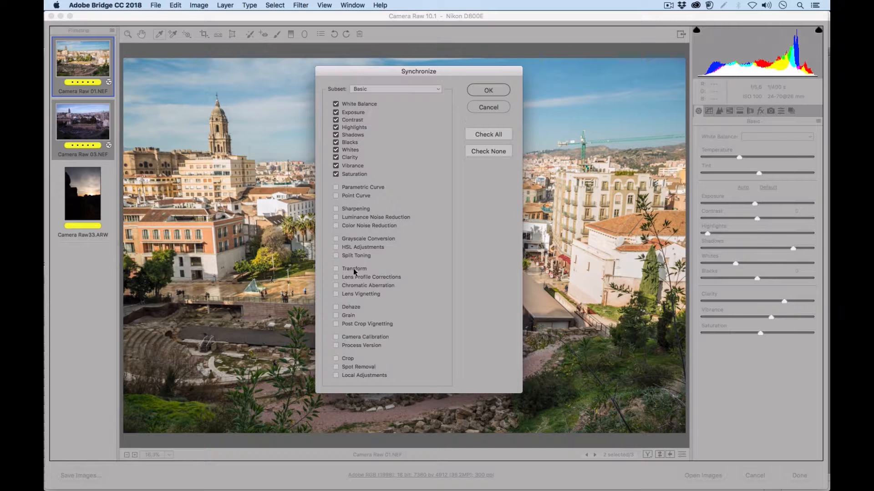
{"action": "left_click", "coordinate": [401, 93]}
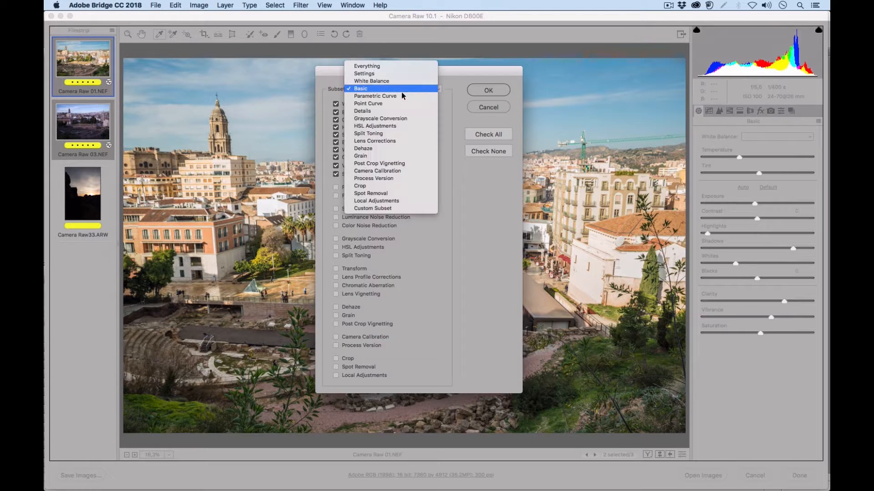
{"action": "left_click", "coordinate": [389, 113]}
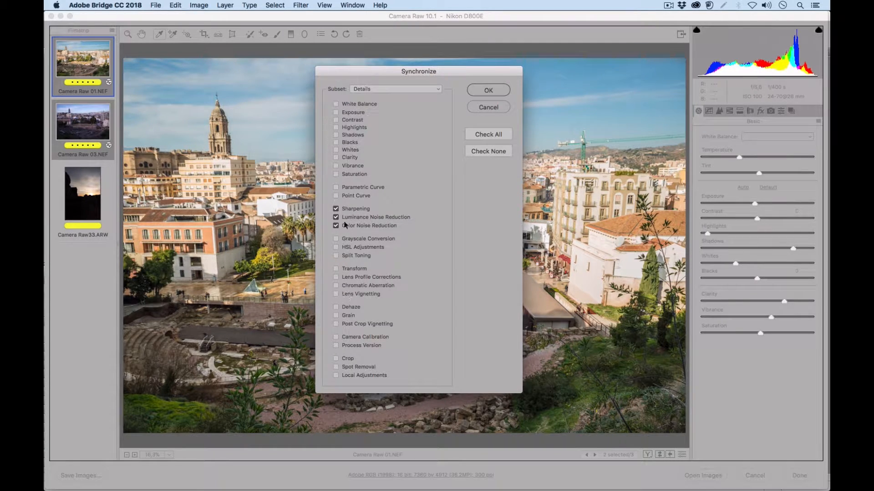
Synchronize only White Balance, Clarity, Vibrance and Saturation from the Basic subset, excluding Exposure, Contrast, Highlights, Shadows, Blacks and Whites.
{"action": "left_click", "coordinate": [390, 89]}
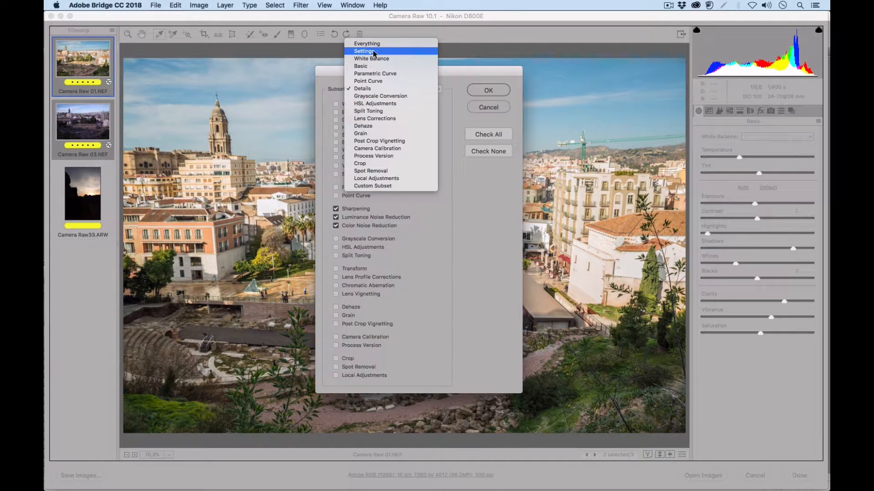
{"action": "left_click", "coordinate": [375, 68]}
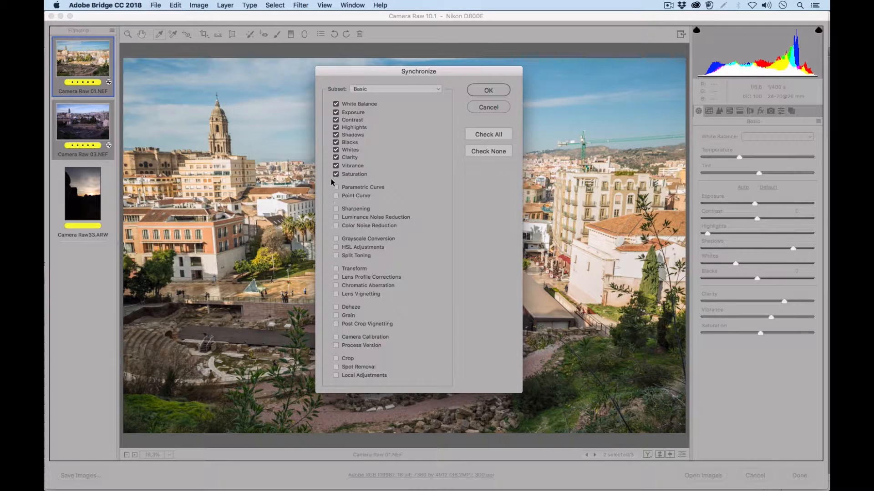
{"action": "left_click", "coordinate": [335, 113]}
{"action": "left_click", "coordinate": [336, 128]}
{"action": "left_click", "coordinate": [335, 121]}
{"action": "left_click", "coordinate": [336, 135]}
{"action": "left_click", "coordinate": [336, 142]}
{"action": "left_click", "coordinate": [335, 150]}
{"action": "left_click", "coordinate": [498, 91]}
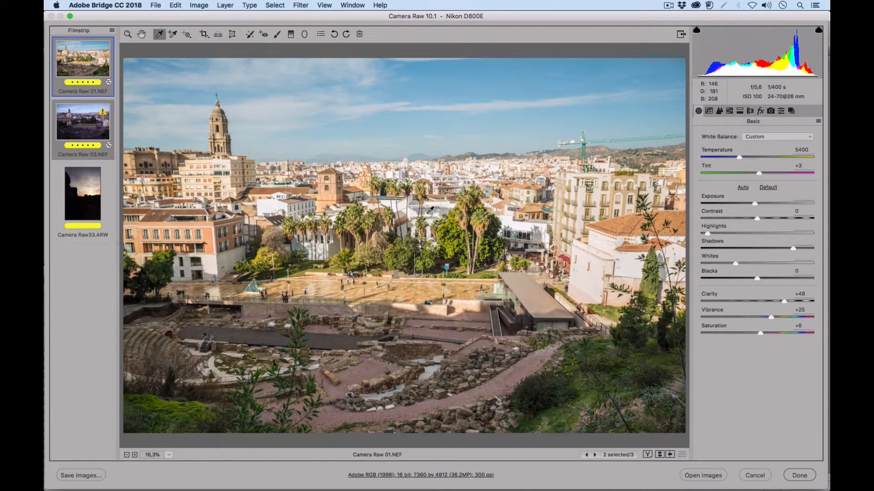
Compare Camera Raw 01.NEF and the synchronized Camera Raw 03.NEF by switching between them repeatedly.
{"action": "left_click", "coordinate": [97, 127]}
{"action": "left_click", "coordinate": [96, 62]}
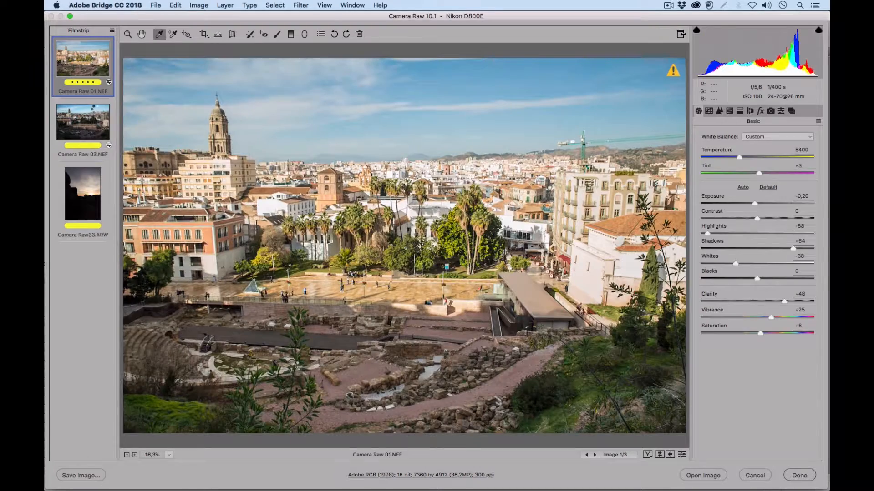
{"action": "left_click", "coordinate": [97, 125]}
{"action": "left_click", "coordinate": [94, 119]}
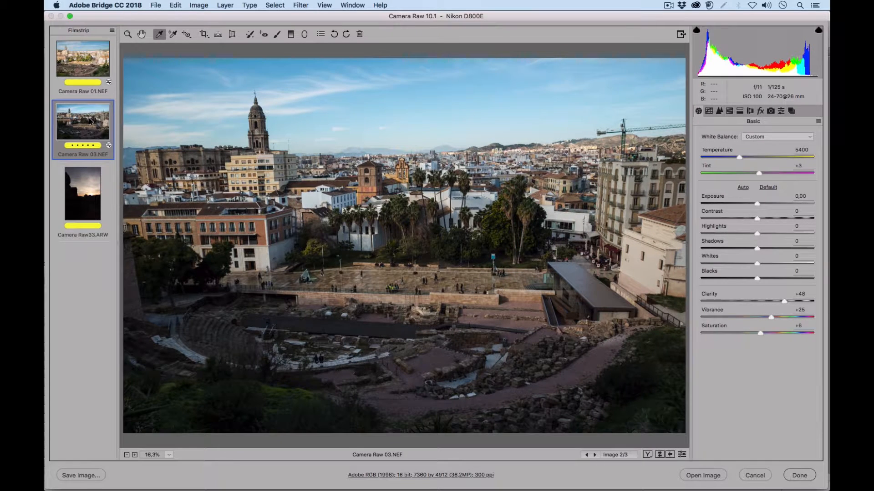
{"action": "left_click", "coordinate": [90, 63]}
{"action": "left_click", "coordinate": [92, 122]}
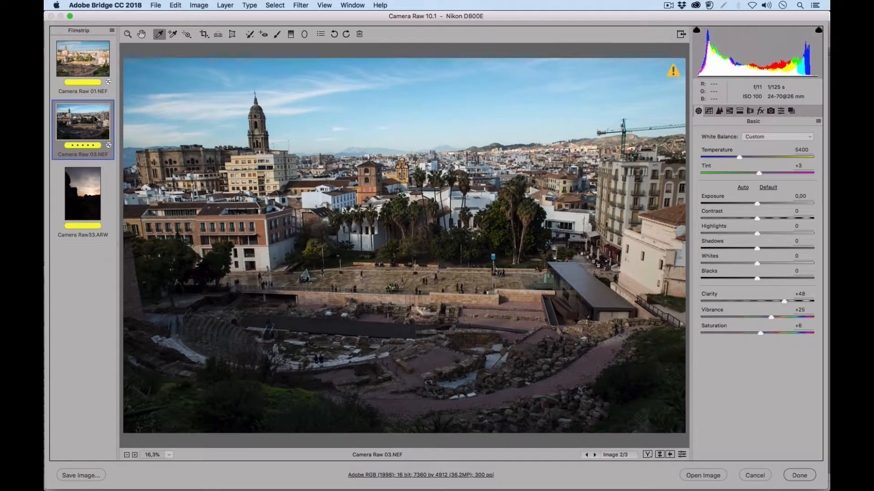
{"action": "left_click", "coordinate": [91, 62]}
{"action": "left_click", "coordinate": [87, 117]}
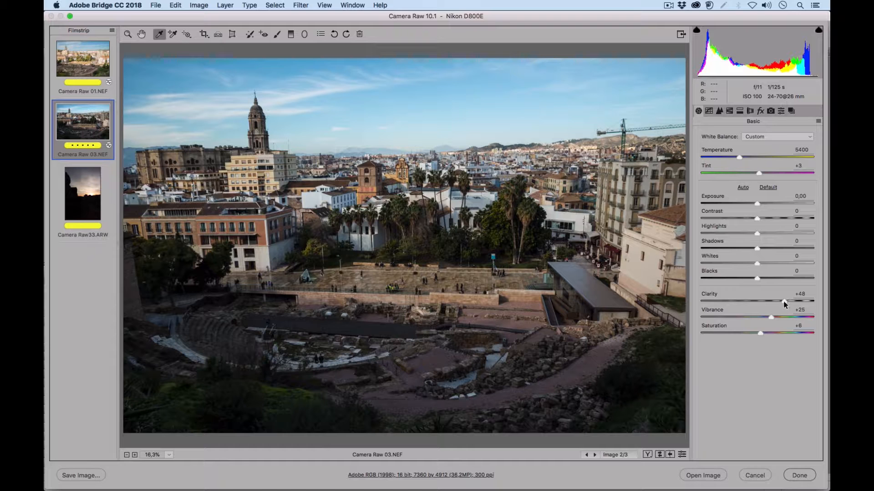
Reset Camera Raw 03.NEF to the Camera Raw defaults and compare it with Camera Raw 01.NEF.
{"action": "left_click", "coordinate": [818, 122]}
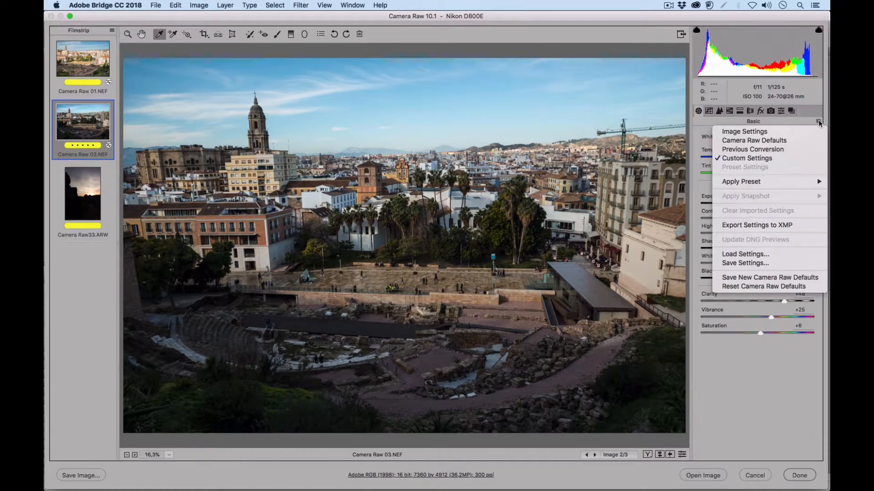
{"action": "left_click", "coordinate": [794, 141]}
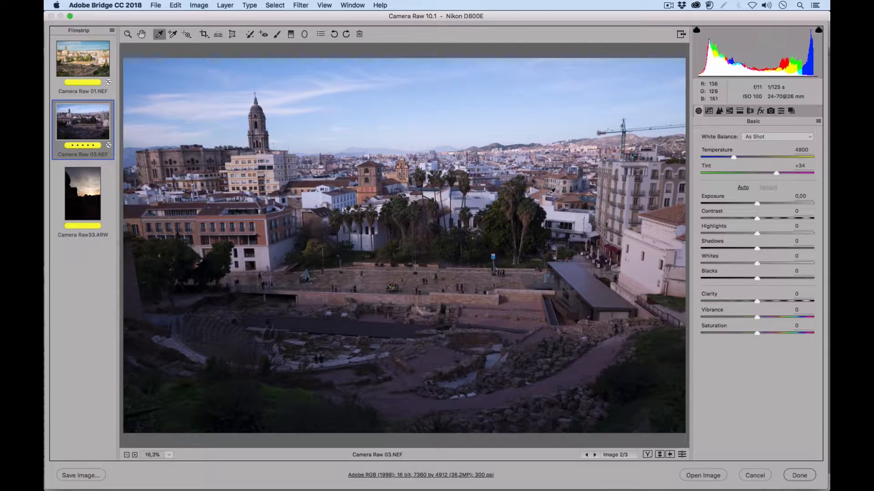
{"action": "left_click", "coordinate": [98, 68]}
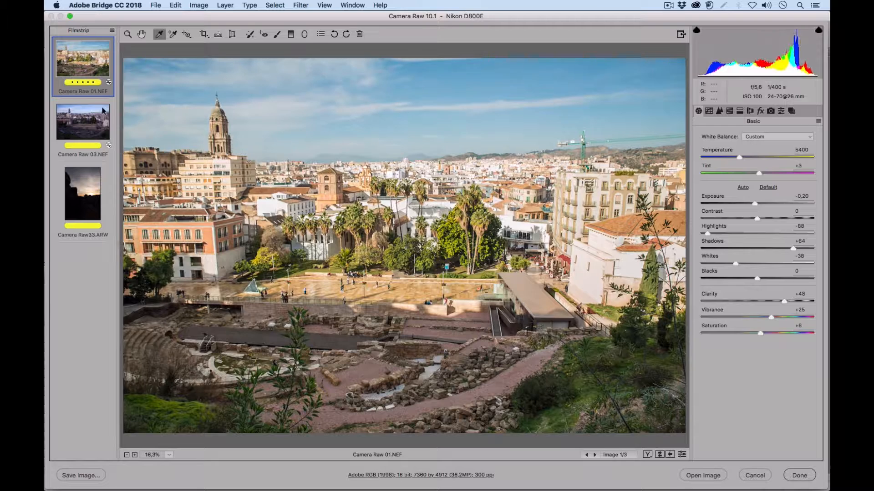
{"action": "left_click", "coordinate": [94, 120]}
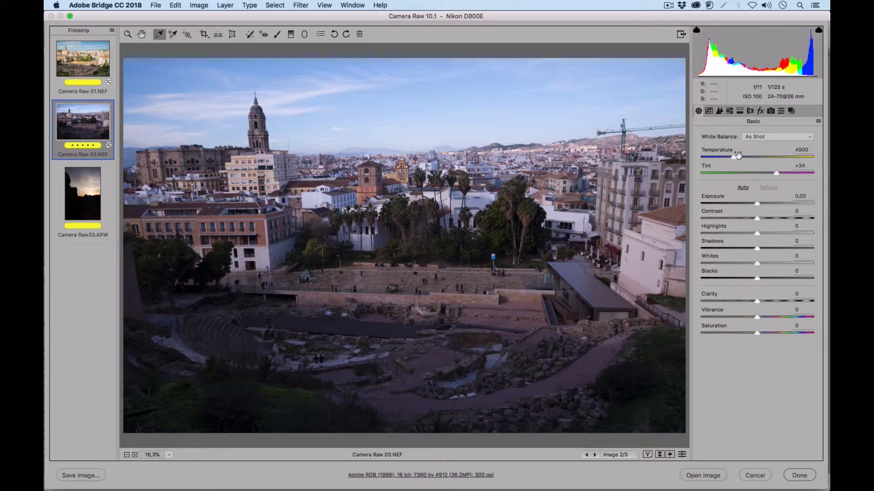
Set the Temperature of Camera Raw 03.NEF to 5900, the Tint to +18 and the Exposure to +0.80.
{"action": "left_click_drag", "start_coordinate": [734, 158], "coordinate": [741, 159]}
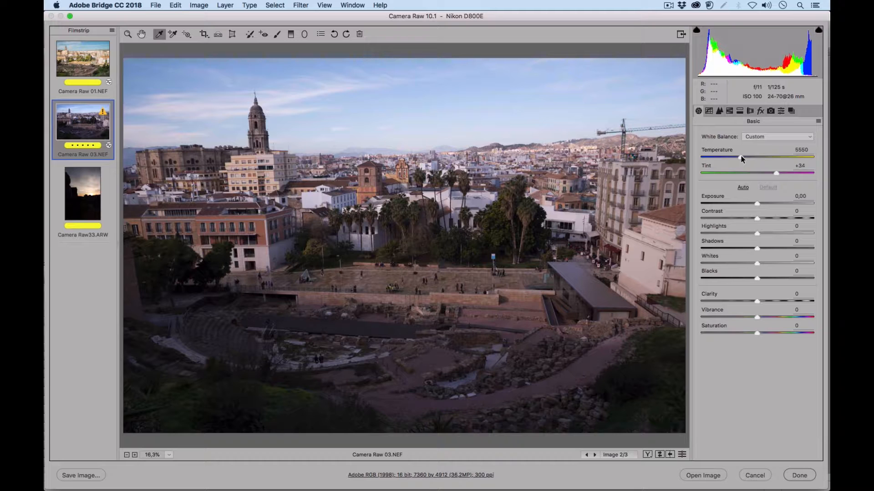
{"action": "left_click_drag", "start_coordinate": [776, 173], "coordinate": [767, 174]}
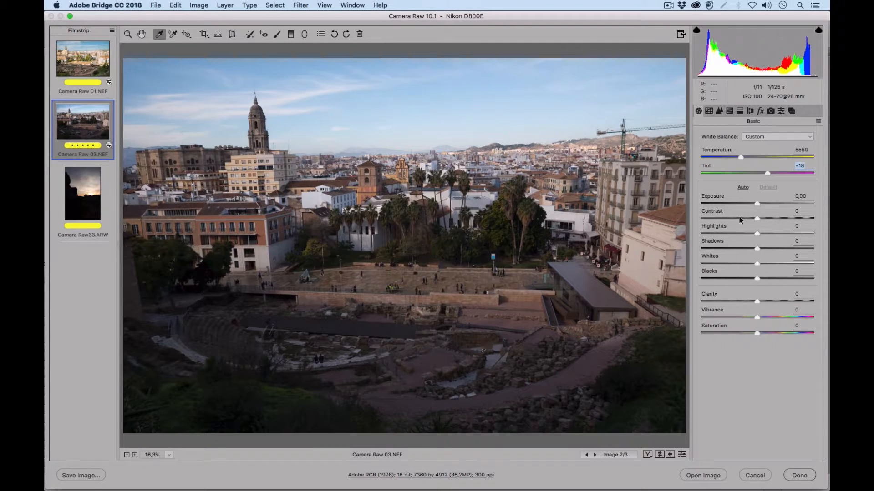
{"action": "left_click_drag", "start_coordinate": [758, 203], "coordinate": [766, 203]}
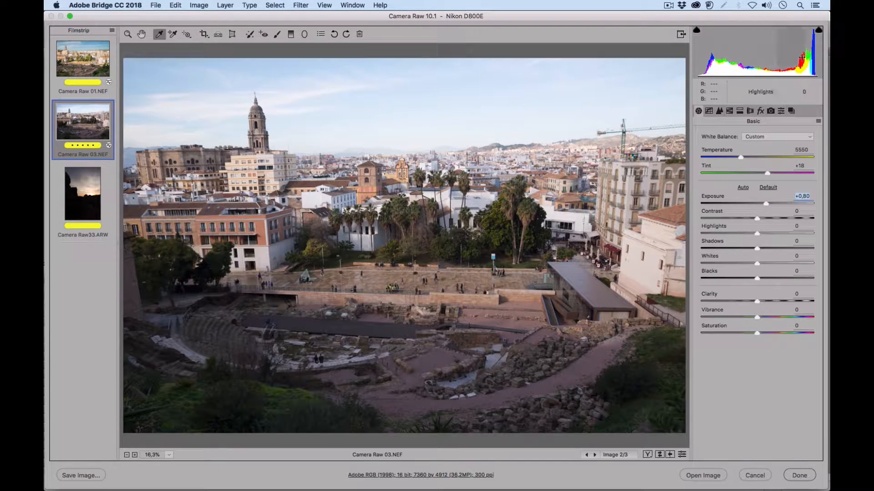
{"action": "left_click_drag", "start_coordinate": [742, 157], "coordinate": [744, 156]}
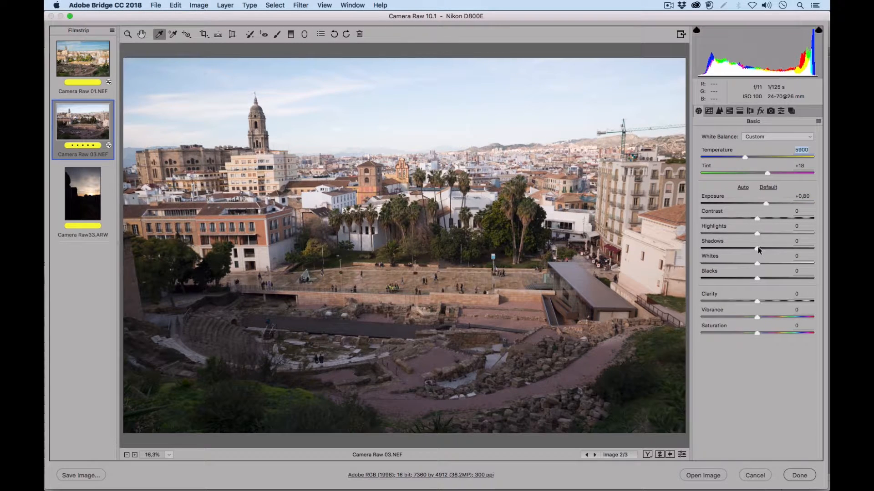
Set the Shadows of Camera Raw 03.NEF to +80, the Highlights to -38 and the Whites to -10.
{"action": "left_click_drag", "start_coordinate": [758, 248], "coordinate": [802, 246]}
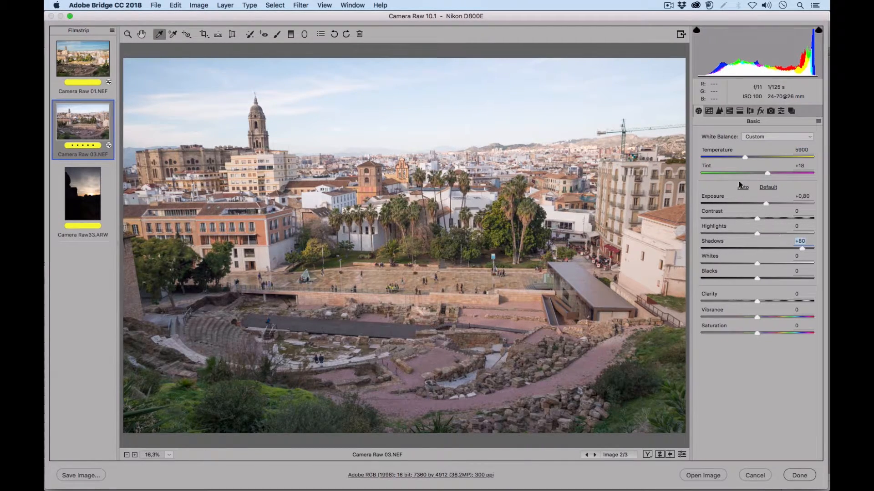
{"action": "left_click", "coordinate": [743, 234]}
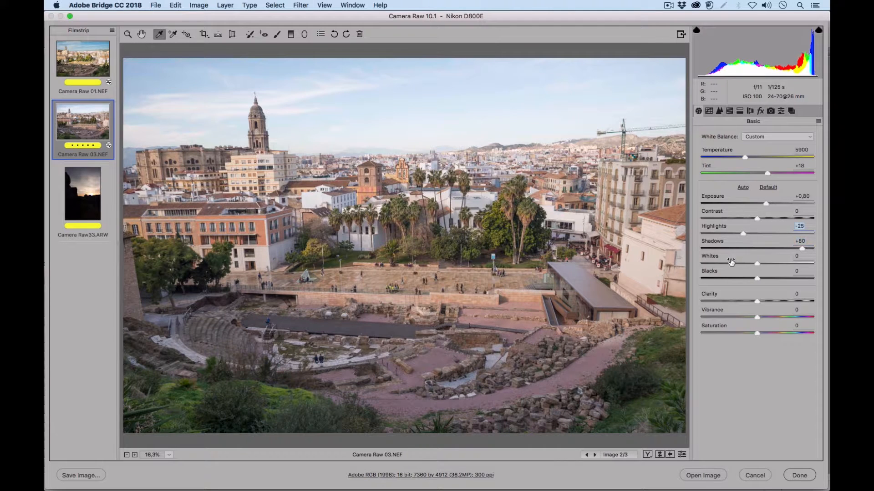
{"action": "left_click", "coordinate": [737, 233]}
{"action": "left_click", "coordinate": [751, 264]}
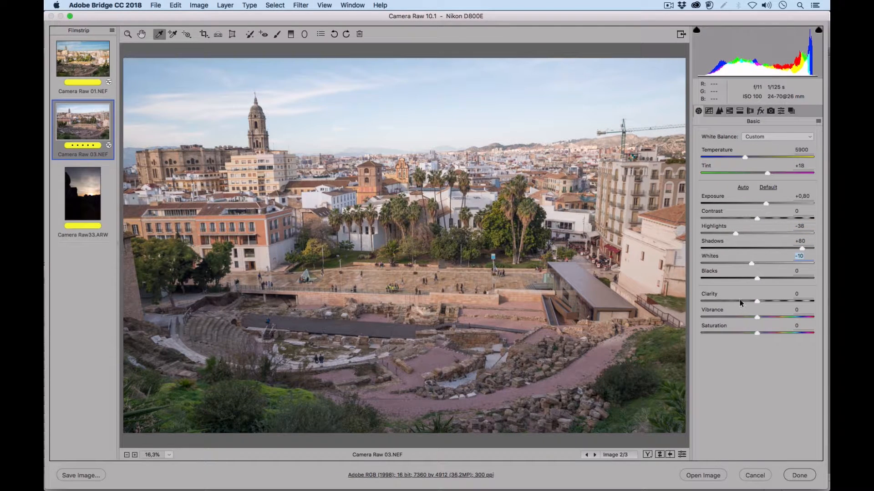
Set the Contrast of Camera Raw 03.NEF to +14, Temperature to 6400, Clarity to +23 and Vibrance to +51.
{"action": "left_click", "coordinate": [765, 217]}
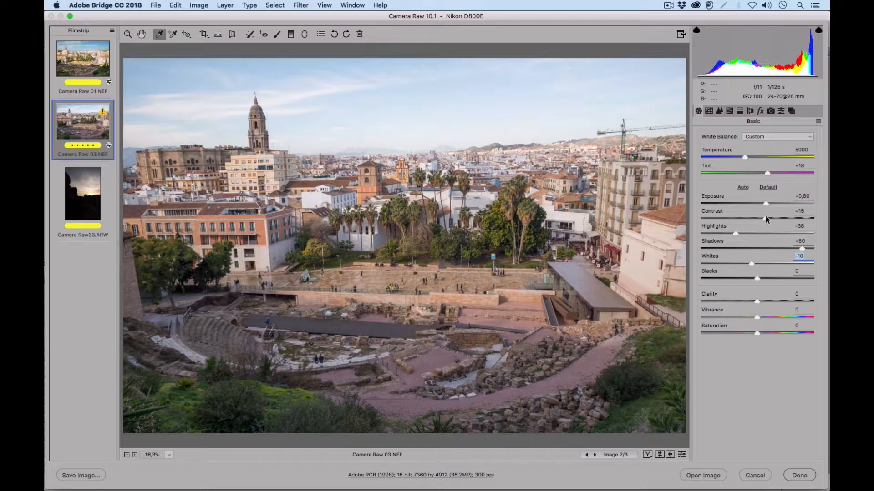
{"action": "left_click", "coordinate": [765, 218]}
{"action": "left_click_drag", "start_coordinate": [747, 158], "coordinate": [753, 158]}
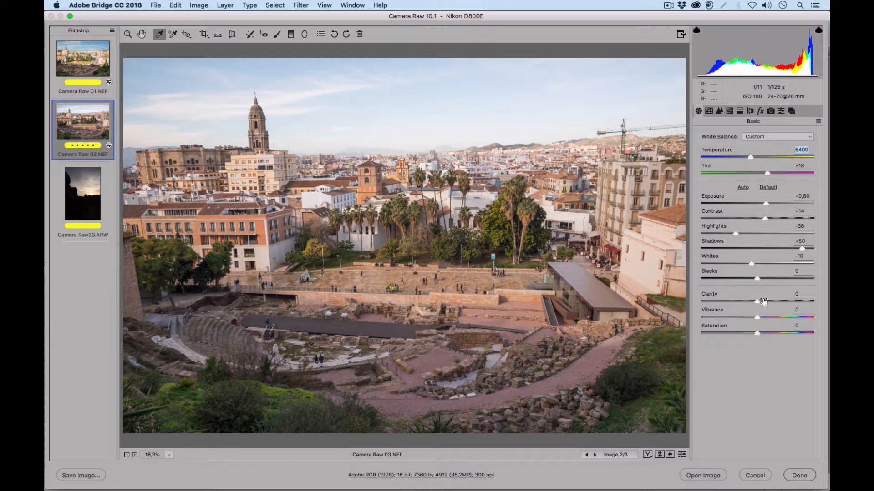
{"action": "left_click_drag", "start_coordinate": [762, 302], "coordinate": [786, 315]}
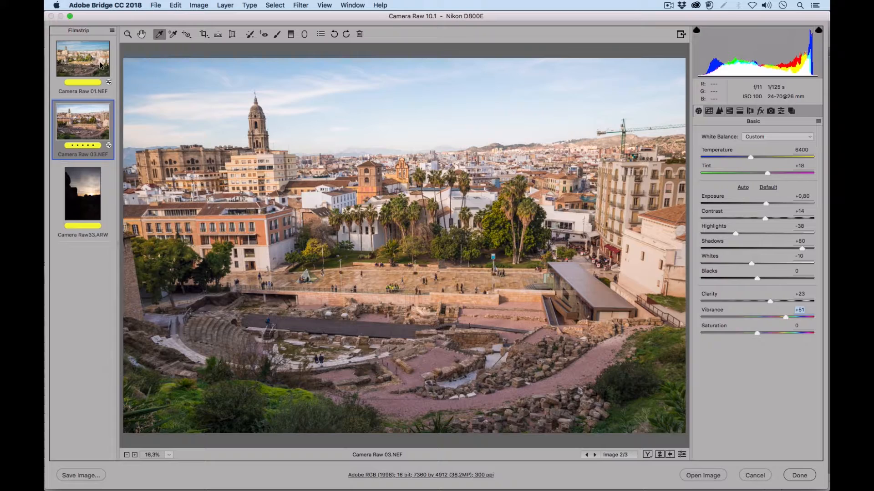
Switch between Camera Raw 01.NEF and Camera Raw 03.NEF to compare their tones and colors.
{"action": "left_click", "coordinate": [101, 65]}
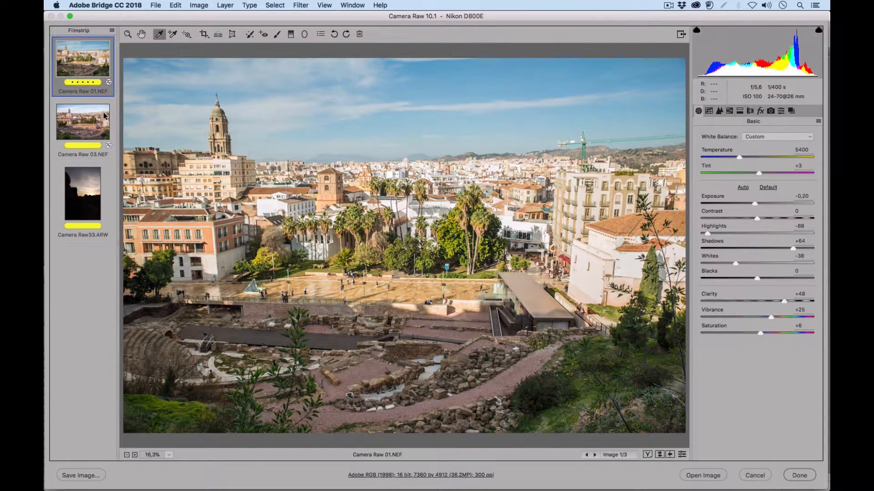
{"action": "left_click", "coordinate": [102, 113]}
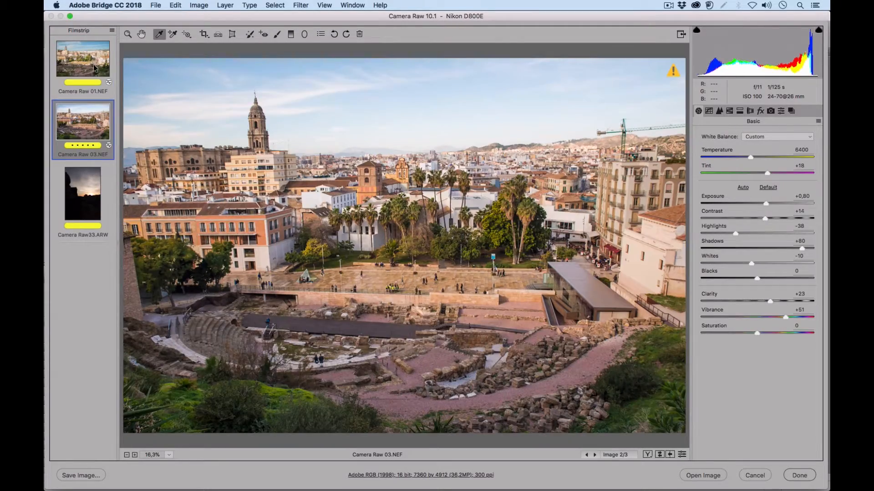
{"action": "left_click", "coordinate": [96, 68]}
{"action": "left_click", "coordinate": [98, 109]}
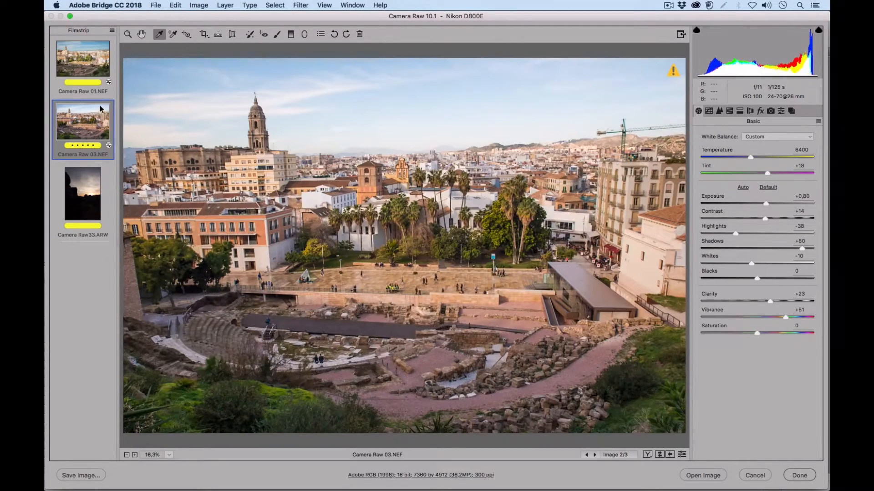
{"action": "left_click", "coordinate": [89, 62]}
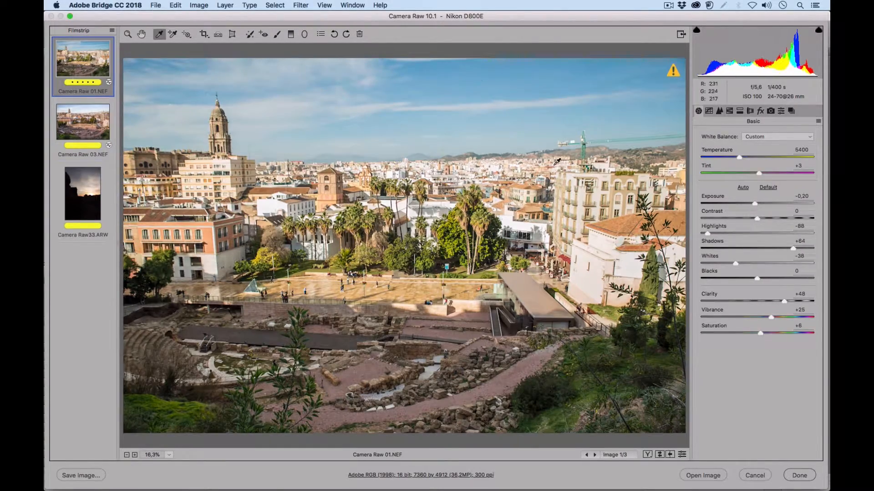
{"action": "left_click", "coordinate": [87, 140]}
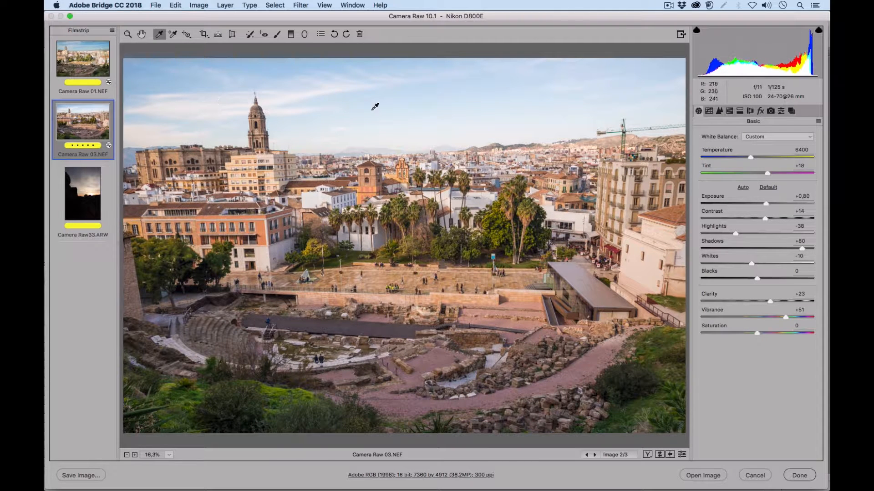
Check Camera Raw 03.NEF against Camera Raw 01.NEF once more and set its Shadows to +91.
{"action": "left_click", "coordinate": [93, 62]}
{"action": "left_click", "coordinate": [96, 125]}
{"action": "left_click_drag", "start_coordinate": [802, 248], "coordinate": [808, 248]}
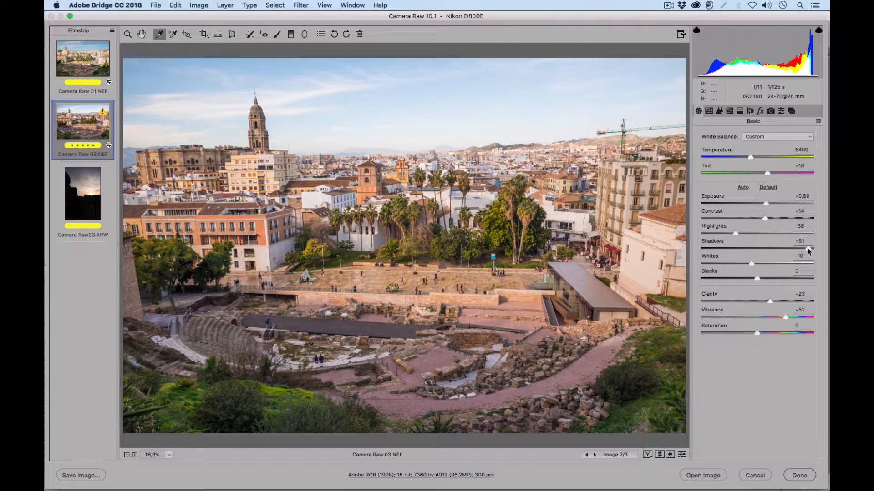
Examine the trees and benches in Camera Raw 01.NEF at 200%, comparing the default settings with the corrected ones.
{"action": "left_click", "coordinate": [91, 63]}
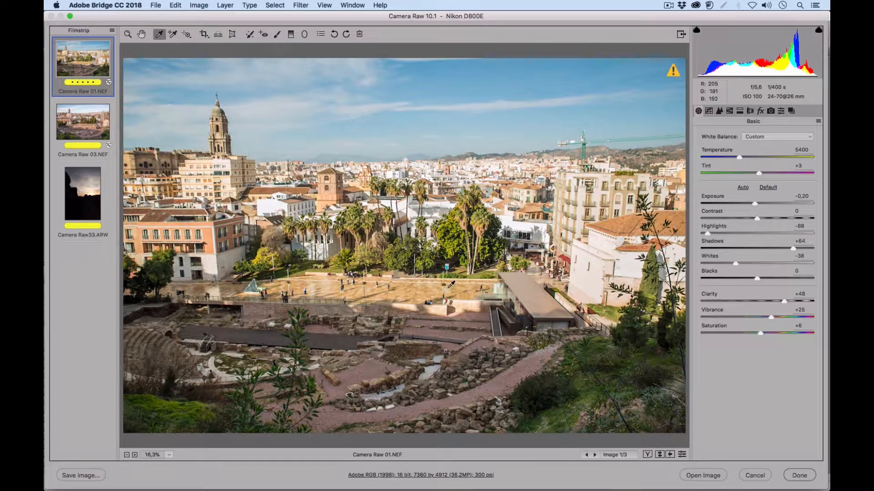
{"action": "left_click", "coordinate": [173, 455]}
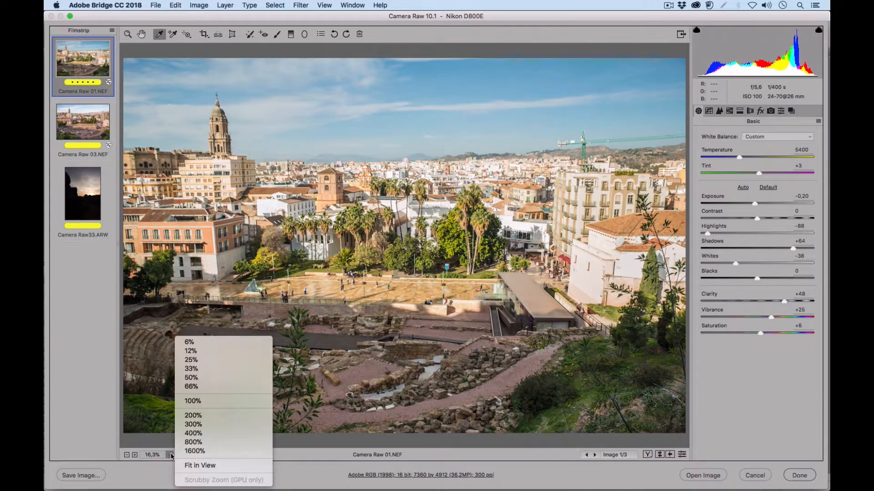
{"action": "left_click", "coordinate": [208, 415]}
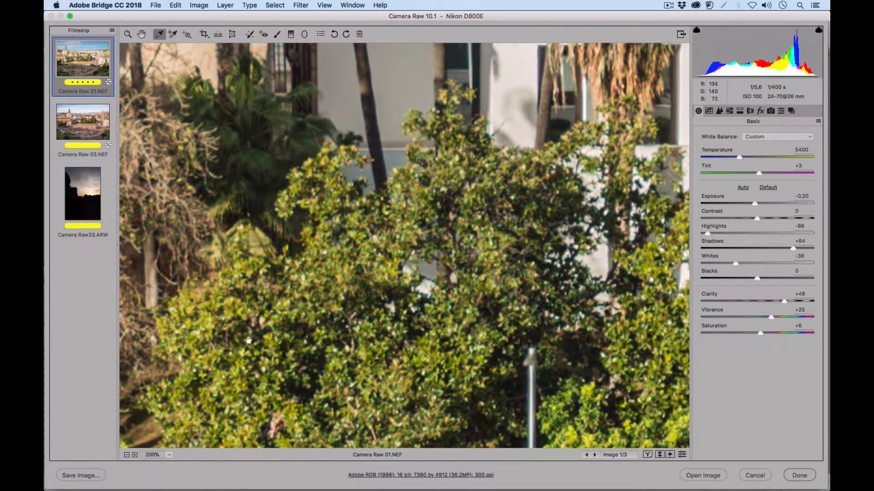
{"action": "left_click_drag", "start_coordinate": [257, 332], "coordinate": [394, 198]}
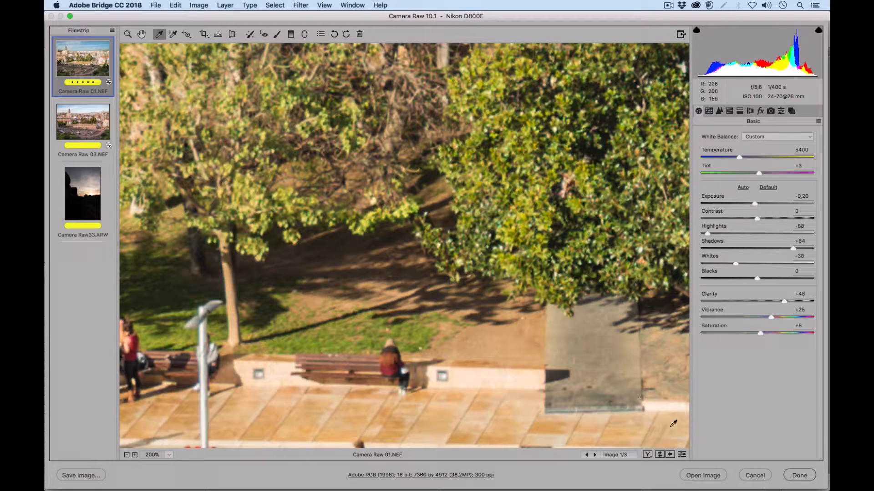
{"action": "left_click", "coordinate": [682, 455]}
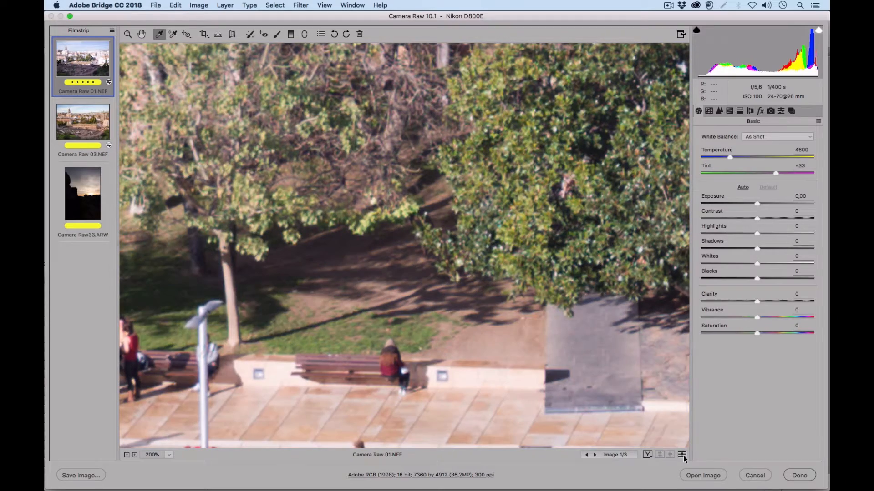
{"action": "left_click", "coordinate": [682, 457]}
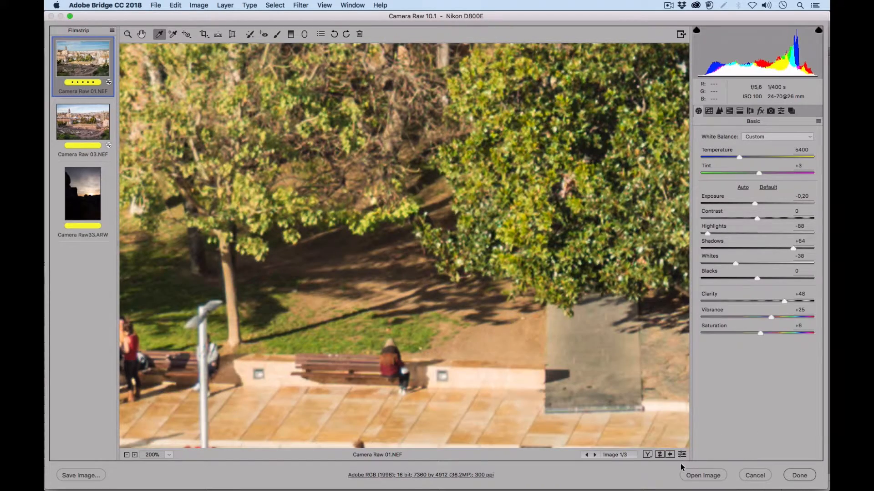
Examine the trees and benches in Camera Raw 03.NEF at 200%, comparing the default settings with the corrected ones.
{"action": "left_click", "coordinate": [97, 129]}
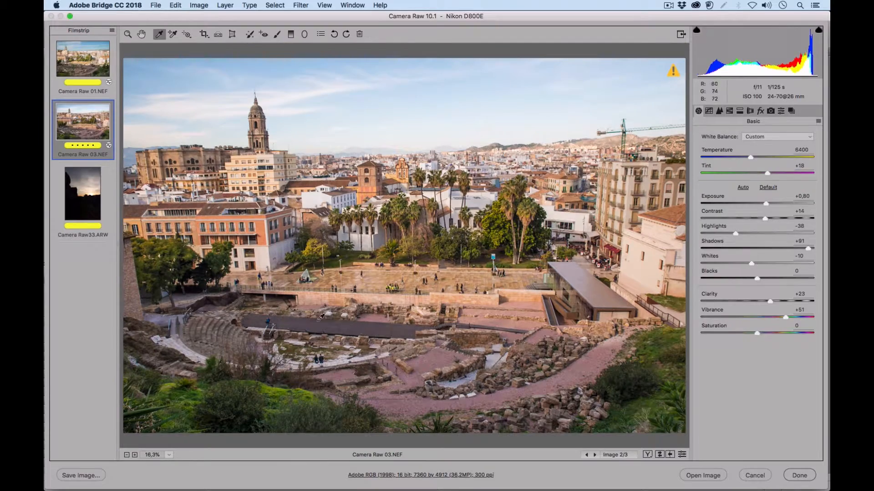
{"action": "left_click", "coordinate": [169, 455]}
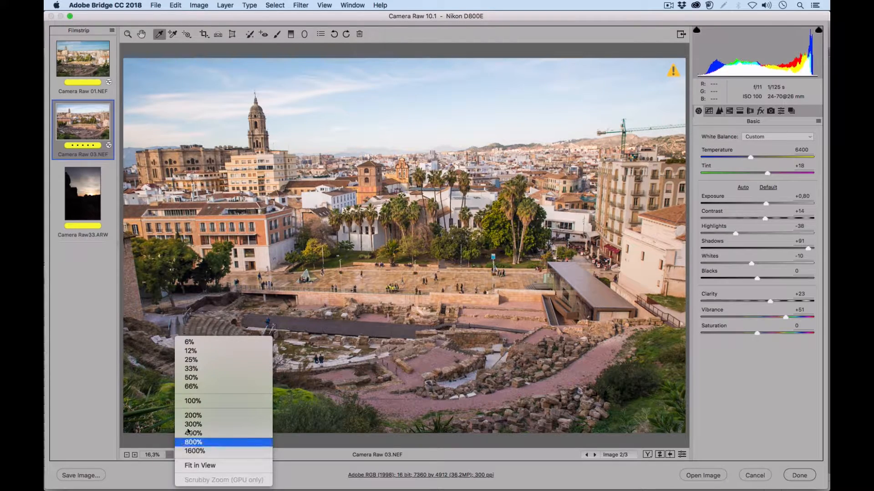
{"action": "left_click", "coordinate": [195, 416]}
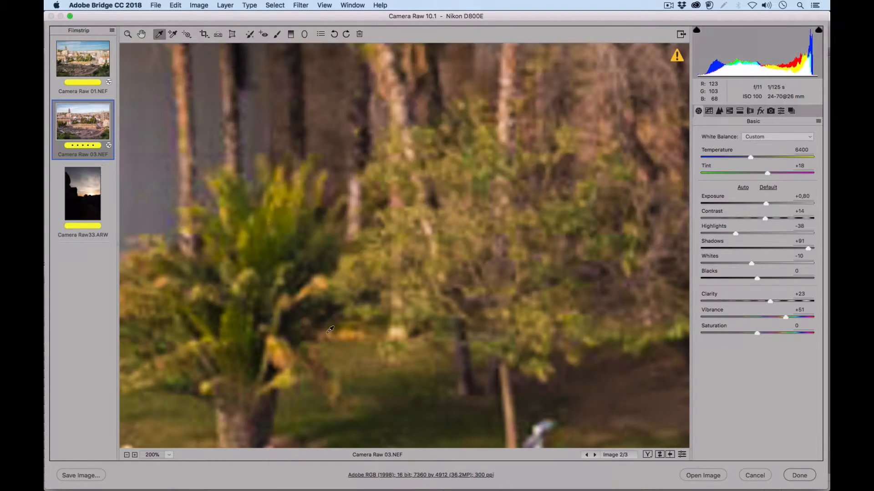
{"action": "left_click_drag", "start_coordinate": [308, 360], "coordinate": [414, 254]}
{"action": "mouse_move", "coordinate": [545, 234]}
{"action": "left_mouse_down"}
{"action": "mouse_move", "coordinate": [394, 269]}
{"action": "mouse_move", "coordinate": [230, 263]}
{"action": "left_mouse_up"}
{"action": "mouse_move", "coordinate": [422, 272]}
{"action": "left_mouse_down"}
{"action": "mouse_move", "coordinate": [253, 264]}
{"action": "mouse_move", "coordinate": [251, 248]}
{"action": "left_mouse_up"}
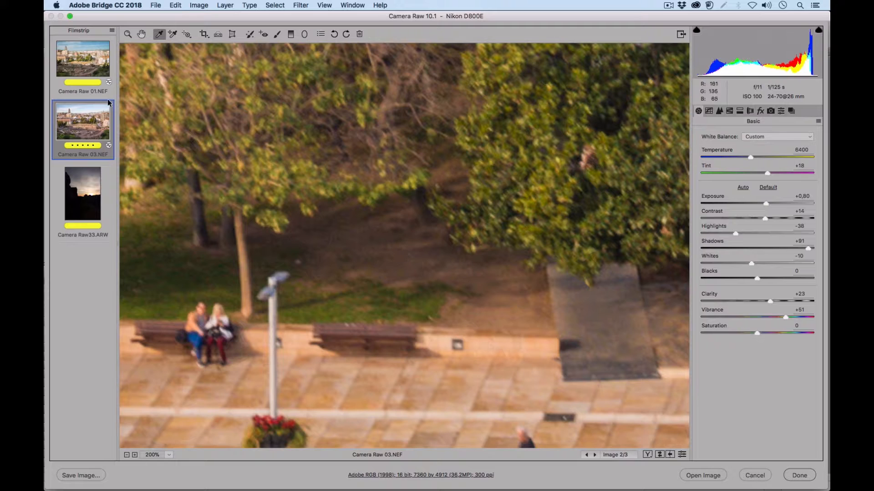
{"action": "left_click", "coordinate": [682, 454]}
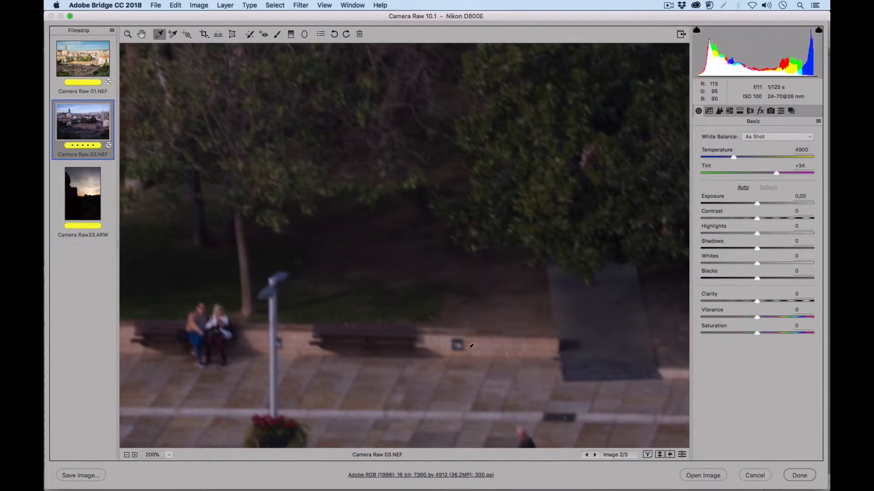
{"action": "left_click", "coordinate": [682, 454]}
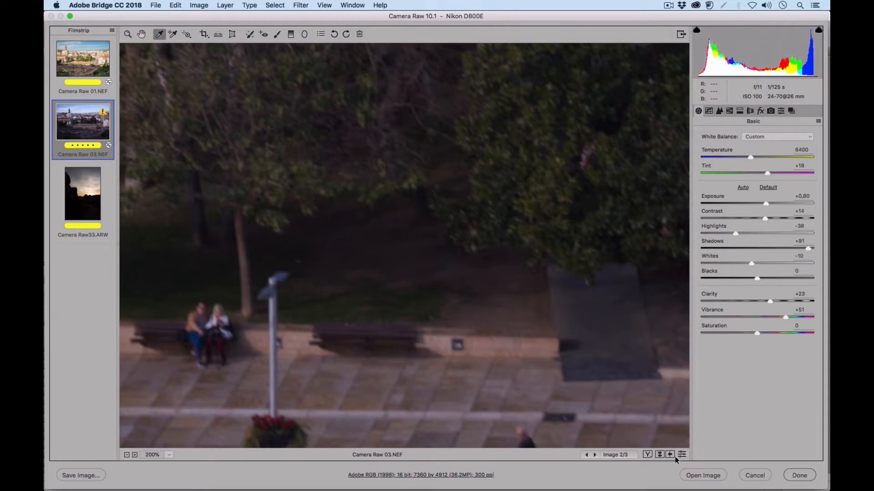
Return to the same area of Camera Raw 01.NEF and compare its default settings with the corrected ones twice.
{"action": "left_click", "coordinate": [83, 58]}
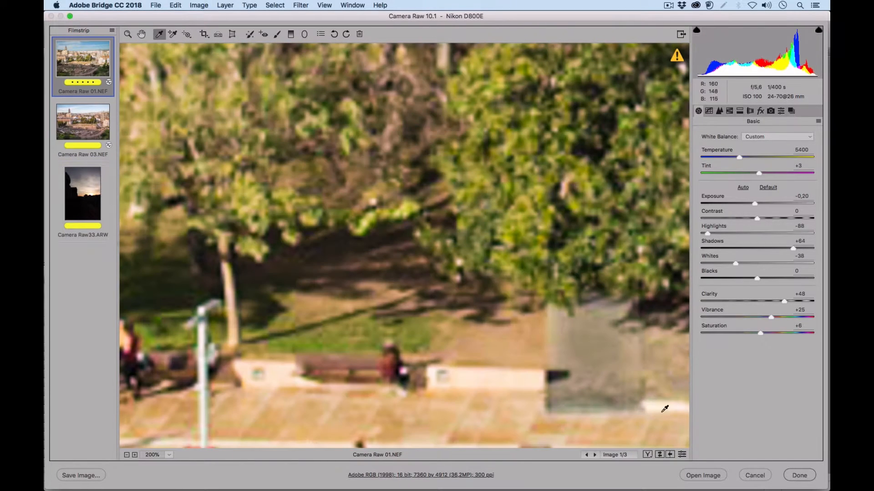
{"action": "left_click", "coordinate": [682, 455]}
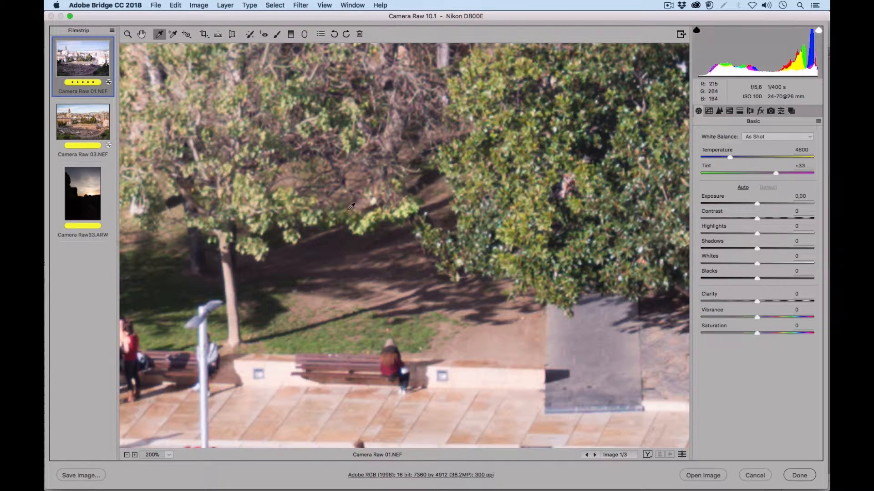
{"action": "left_click", "coordinate": [682, 455]}
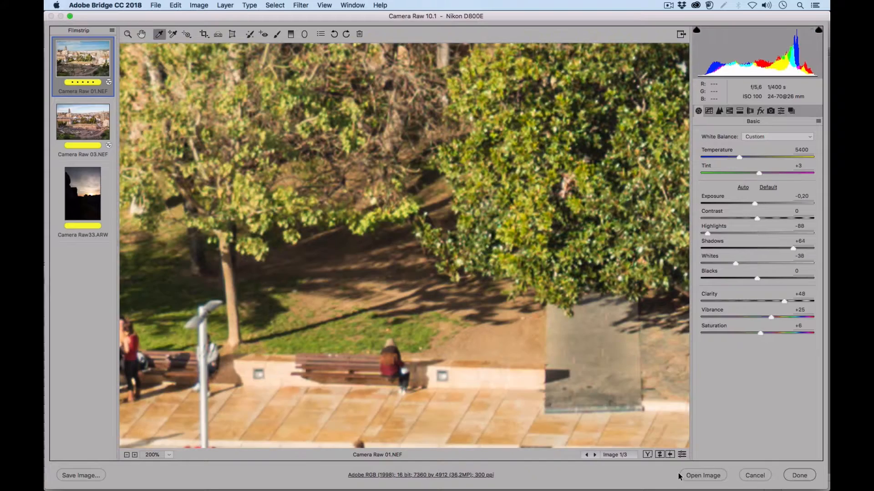
{"action": "left_click", "coordinate": [682, 455]}
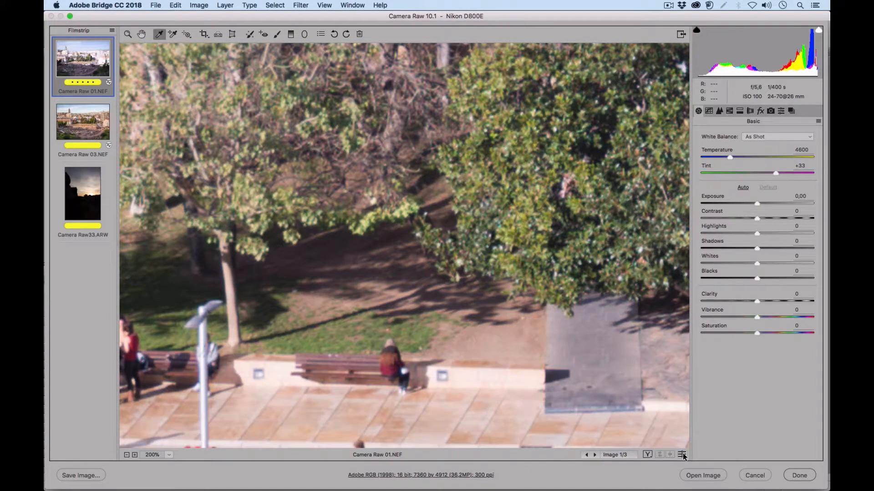
{"action": "left_click", "coordinate": [683, 455]}
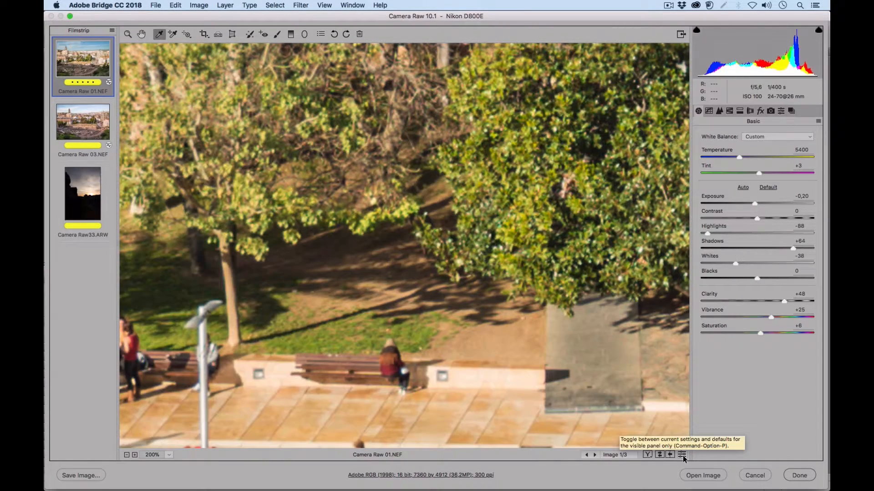
Inspect the shaded ground in Camera Raw 03.NEF at 200%, 400% and 100%, and fit the whole photo in view.
{"action": "left_click", "coordinate": [85, 119]}
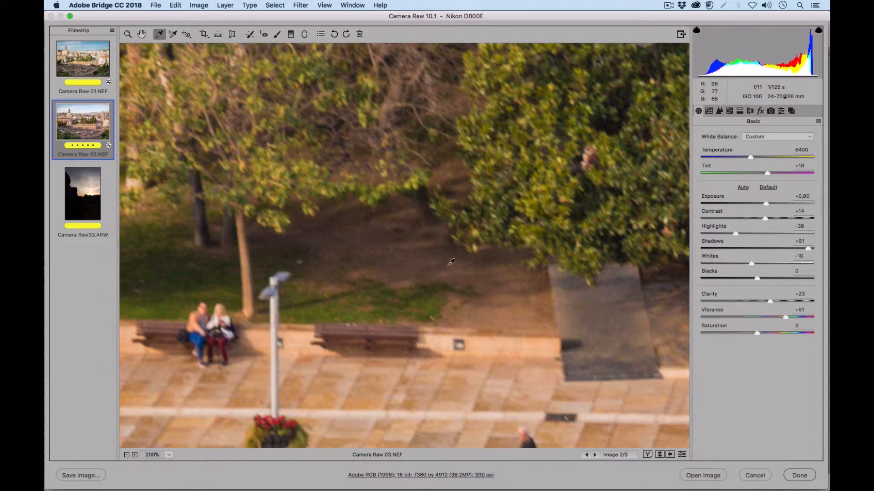
{"action": "left_click", "coordinate": [169, 455]}
{"action": "left_click", "coordinate": [212, 433]}
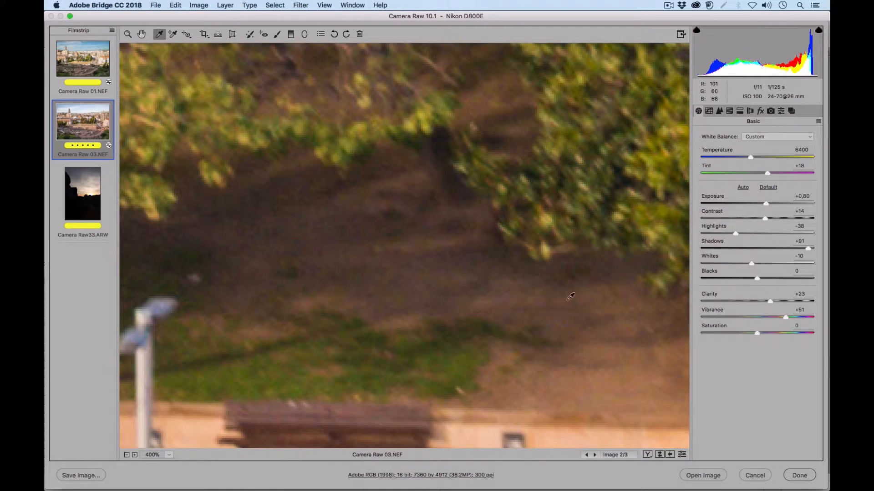
{"action": "left_click", "coordinate": [171, 456]}
{"action": "left_click", "coordinate": [192, 403]}
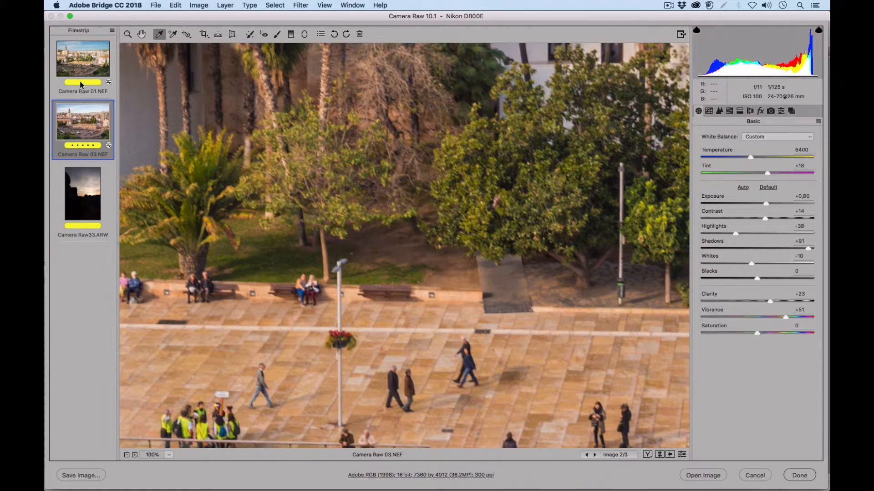
{"action": "left_click", "coordinate": [173, 457]}
{"action": "left_click", "coordinate": [196, 464]}
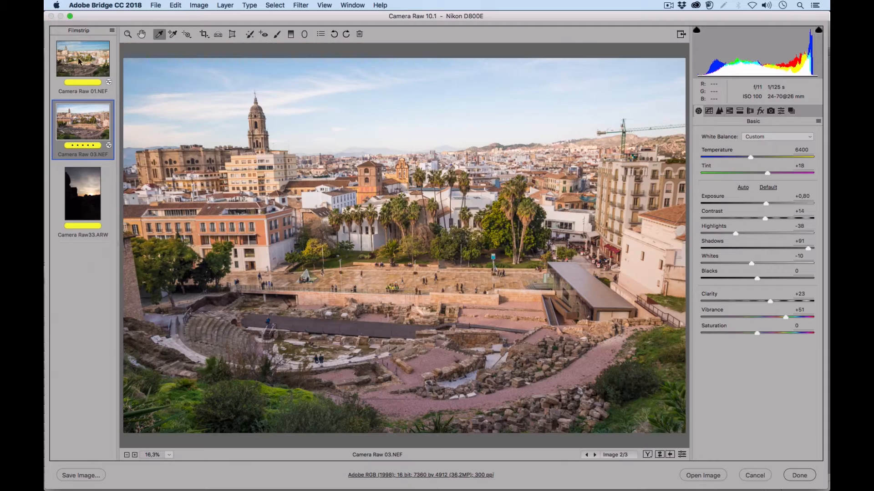
Compare the default and corrected settings of the full Camera Raw 01.NEF and Camera Raw 03.NEF photos.
{"action": "left_click", "coordinate": [83, 61]}
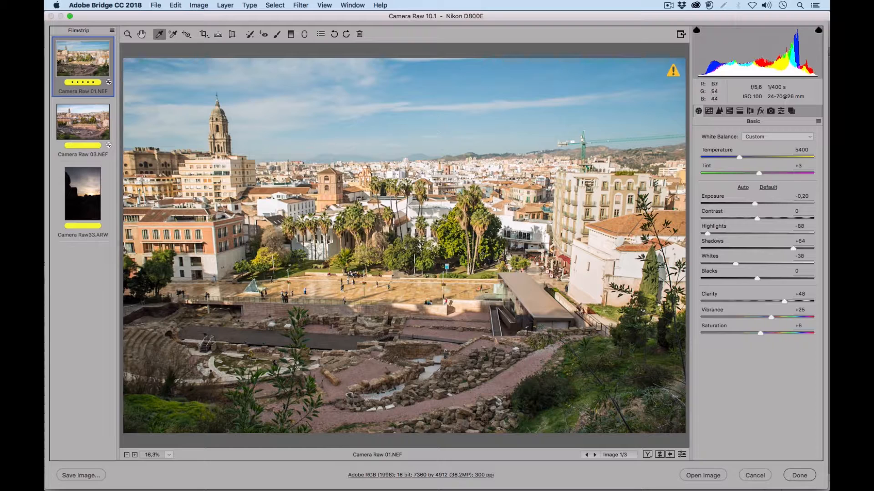
{"action": "left_click", "coordinate": [682, 455]}
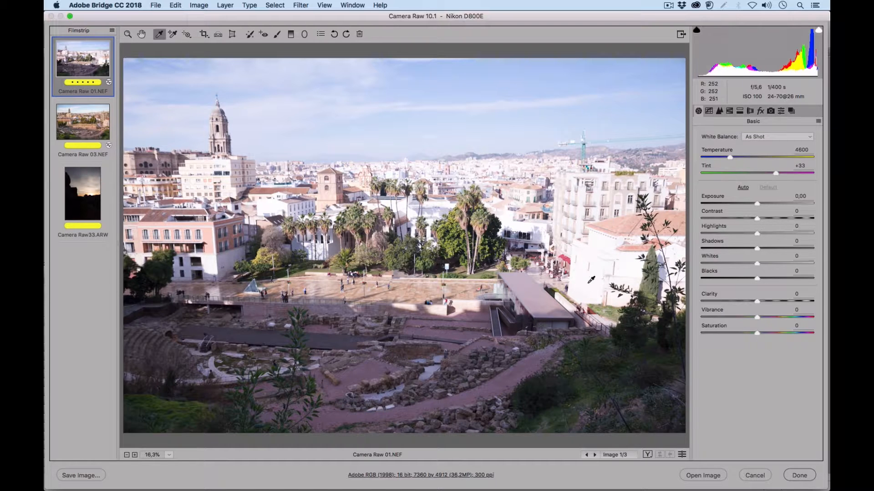
{"action": "left_click", "coordinate": [681, 456]}
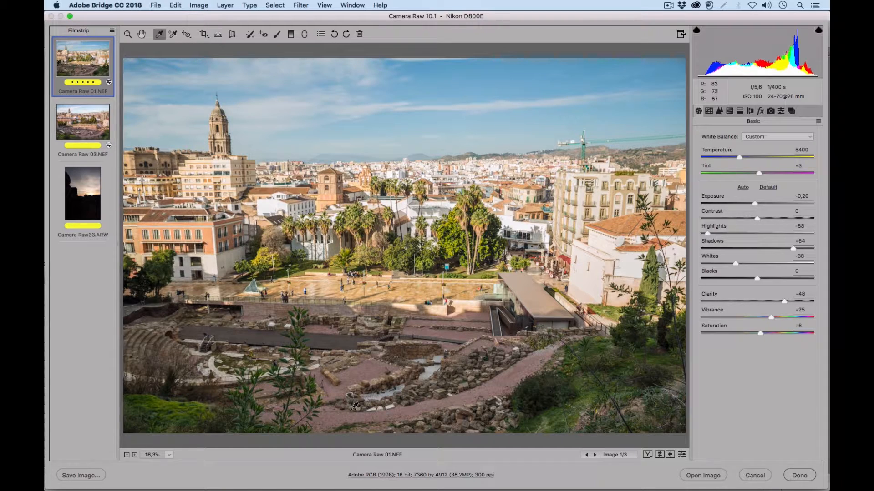
{"action": "left_click", "coordinate": [103, 130]}
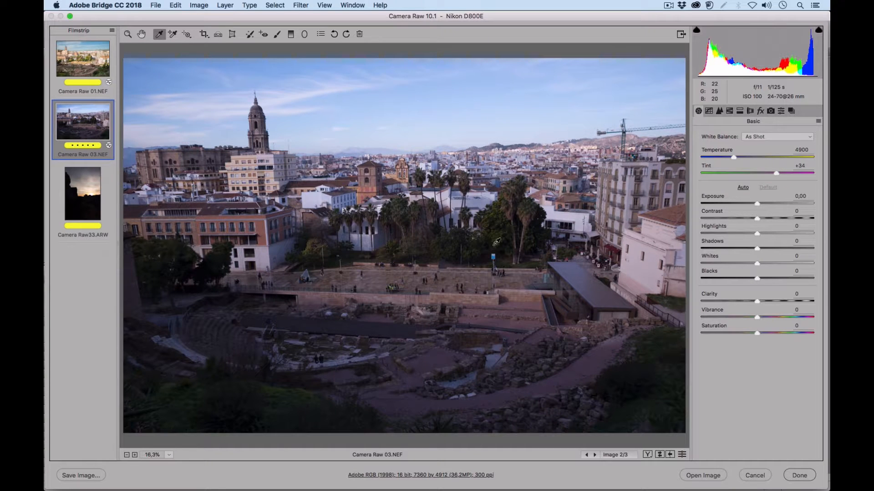
{"action": "left_click", "coordinate": [682, 454]}
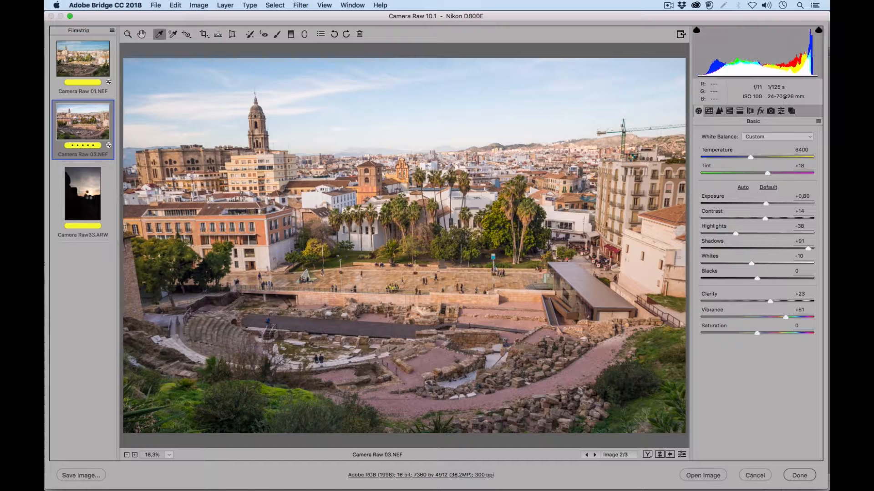
Set the Shadows of Camera Raw33.ARW to +100 and compare the result with the default settings.
{"action": "key", "text": "Down"}
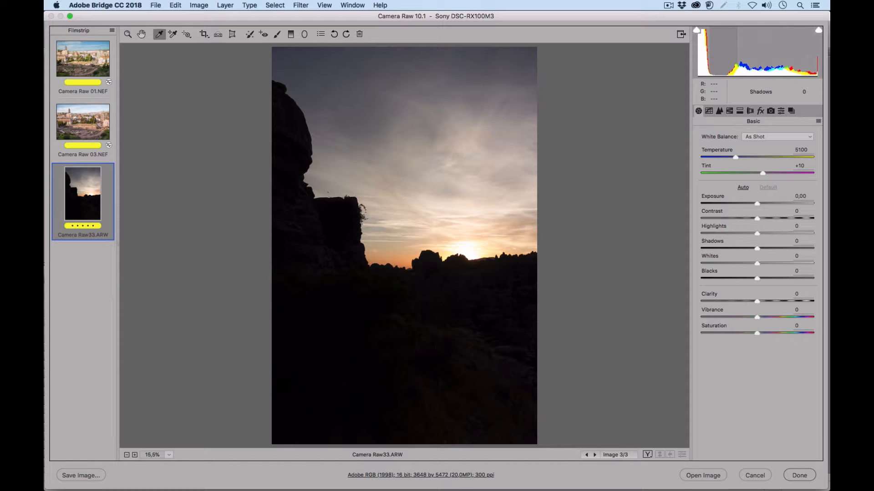
{"action": "left_click_drag", "start_coordinate": [705, 41], "coordinate": [728, 42]}
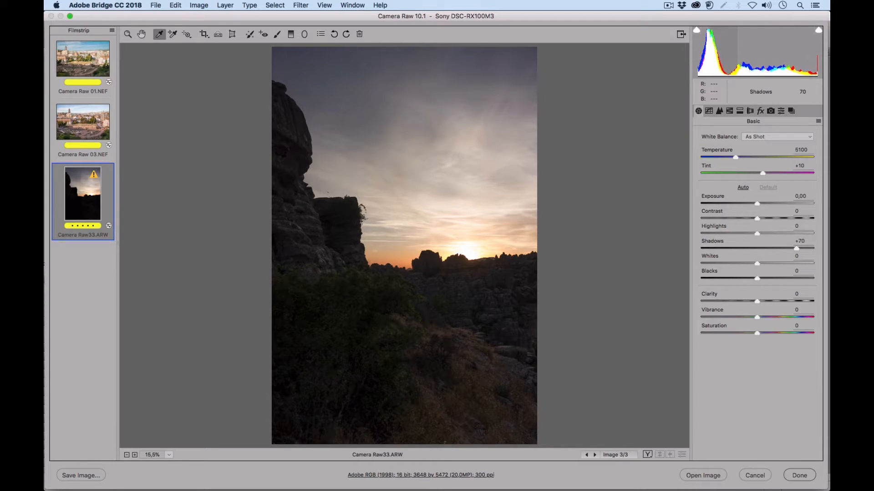
{"action": "left_click_drag", "start_coordinate": [800, 249], "coordinate": [805, 249]}
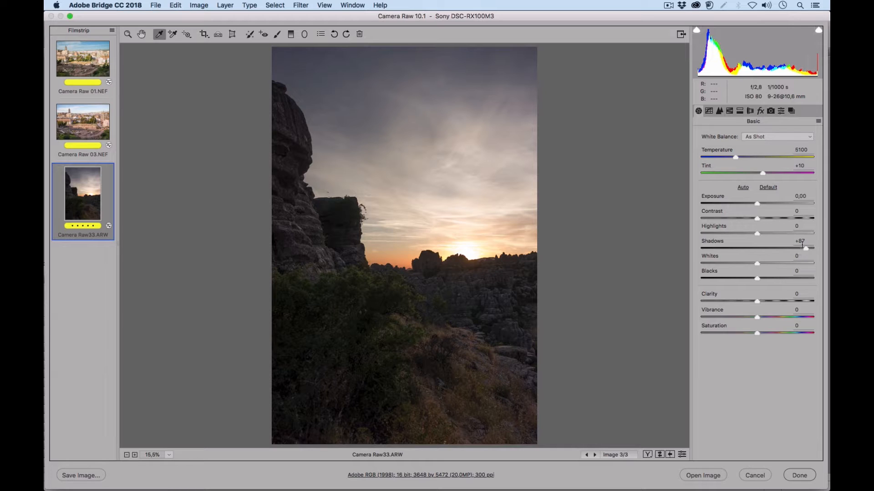
{"action": "left_click_drag", "start_coordinate": [806, 249], "coordinate": [815, 250]}
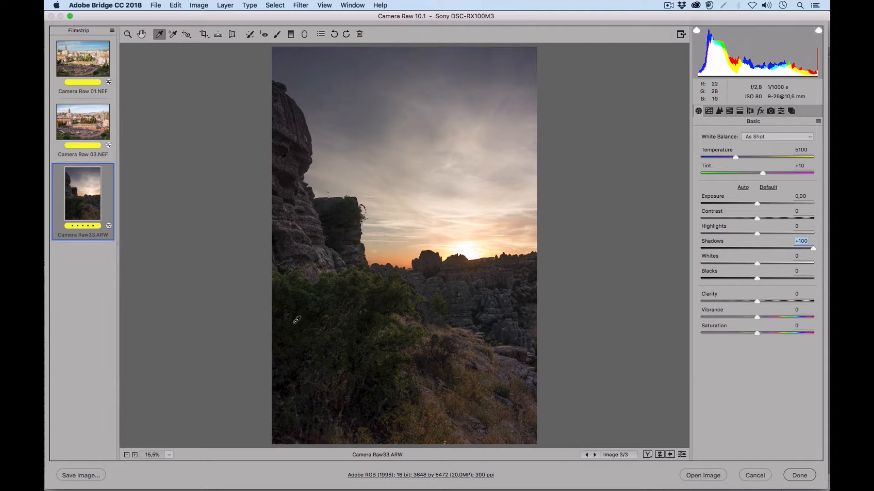
{"action": "left_click", "coordinate": [682, 454]}
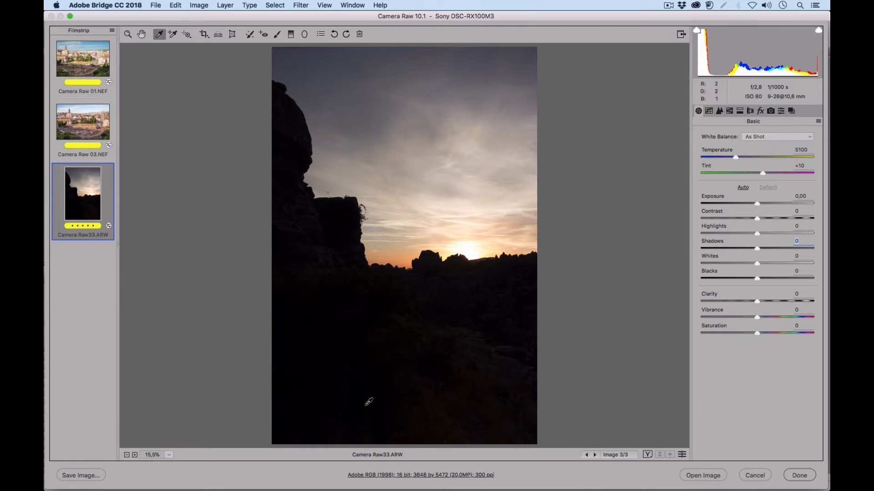
{"action": "left_click", "coordinate": [682, 454]}
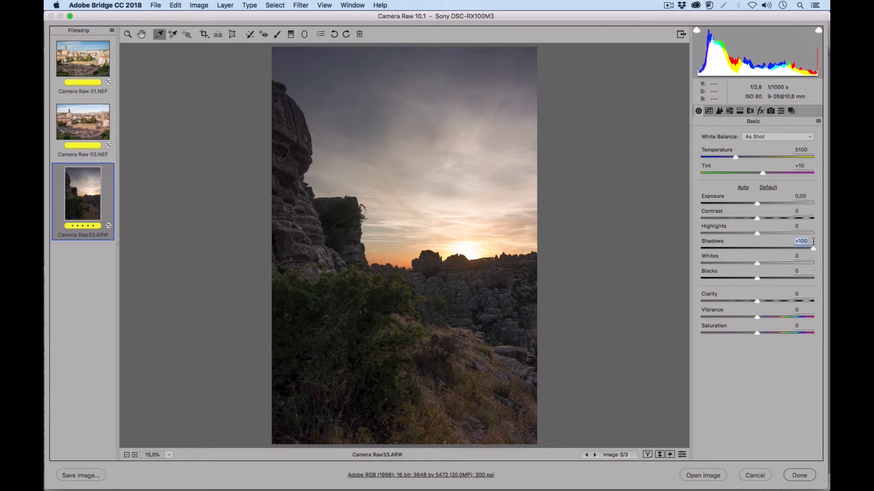
{"action": "mouse_move", "coordinate": [814, 249]}
{"action": "left_mouse_down"}
{"action": "mouse_move", "coordinate": [761, 248]}
{"action": "mouse_move", "coordinate": [820, 248]}
{"action": "left_mouse_up"}
Set the Highlights of Camera Raw33.ARW to -35, the Whites to -22 and the Contrast to +9.
{"action": "left_click_drag", "start_coordinate": [757, 234], "coordinate": [737, 234]}
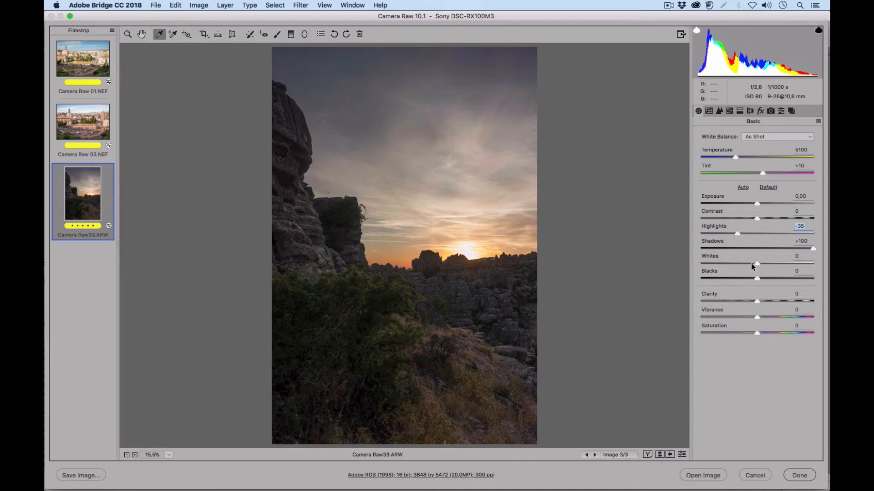
{"action": "left_click_drag", "start_coordinate": [750, 263], "coordinate": [745, 264]}
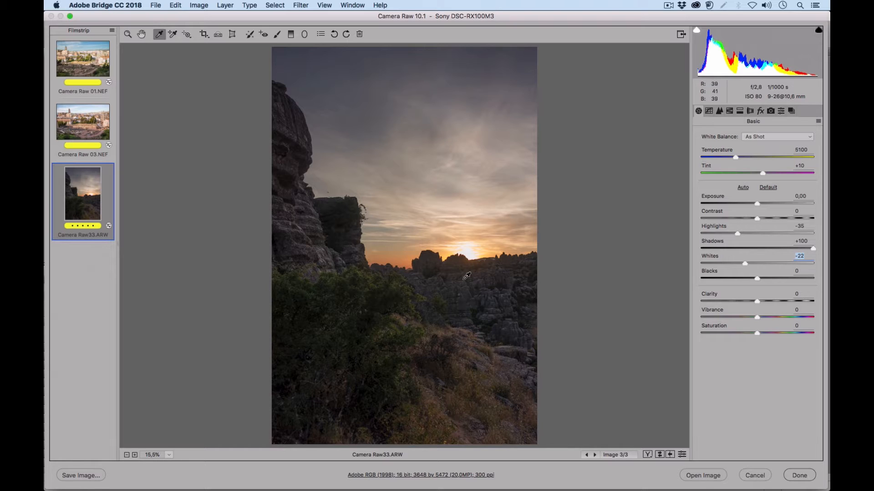
{"action": "left_click_drag", "start_coordinate": [757, 218], "coordinate": [768, 219]}
Set both the Clarity and the Vibrance of Camera Raw33.ARW to +37.
{"action": "left_click_drag", "start_coordinate": [765, 301], "coordinate": [777, 300]}
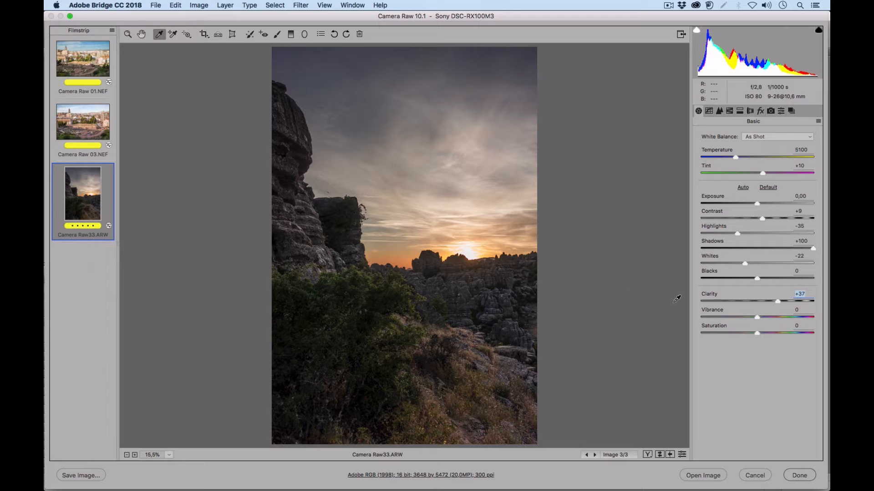
{"action": "left_click_drag", "start_coordinate": [763, 316], "coordinate": [779, 313]}
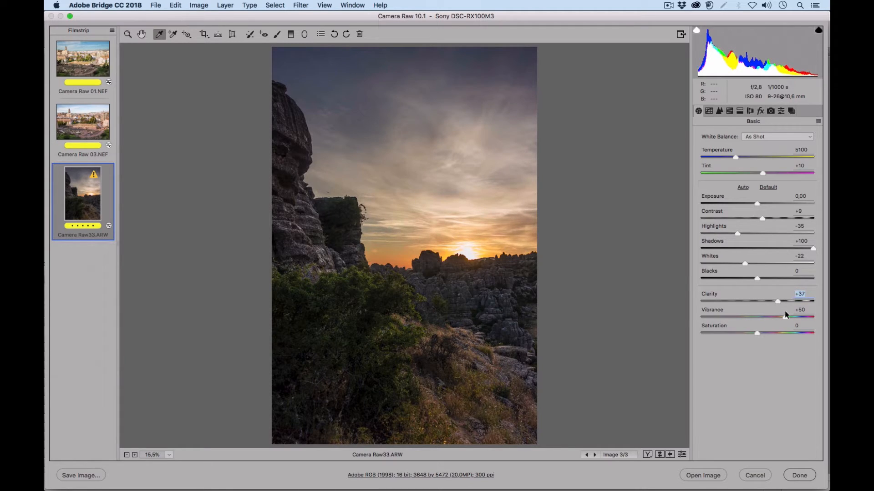
{"action": "left_click_drag", "start_coordinate": [777, 312], "coordinate": [777, 314]}
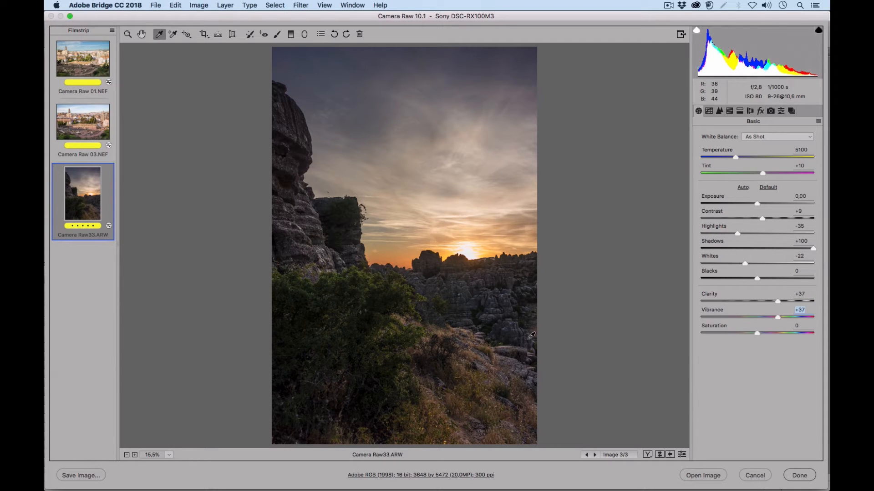
Compare the corrected Camera Raw33.ARW with its default settings and set its Exposure to +0,45.
{"action": "left_click", "coordinate": [681, 455]}
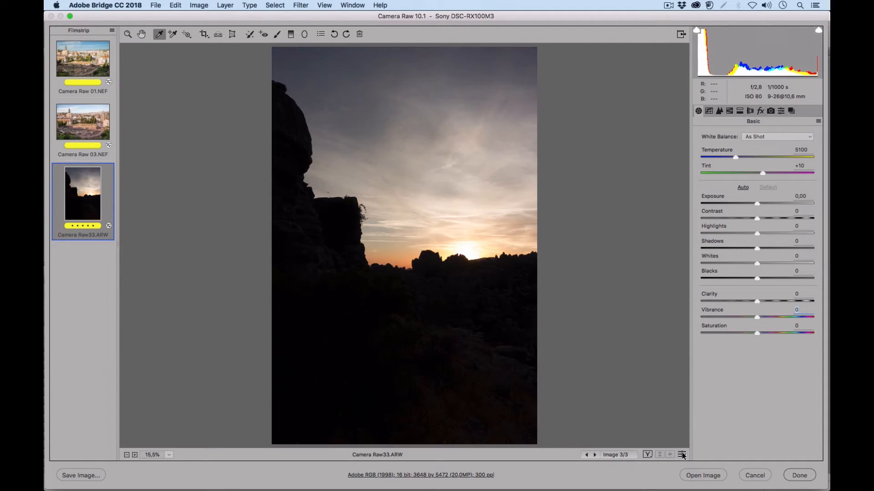
{"action": "left_click", "coordinate": [682, 455]}
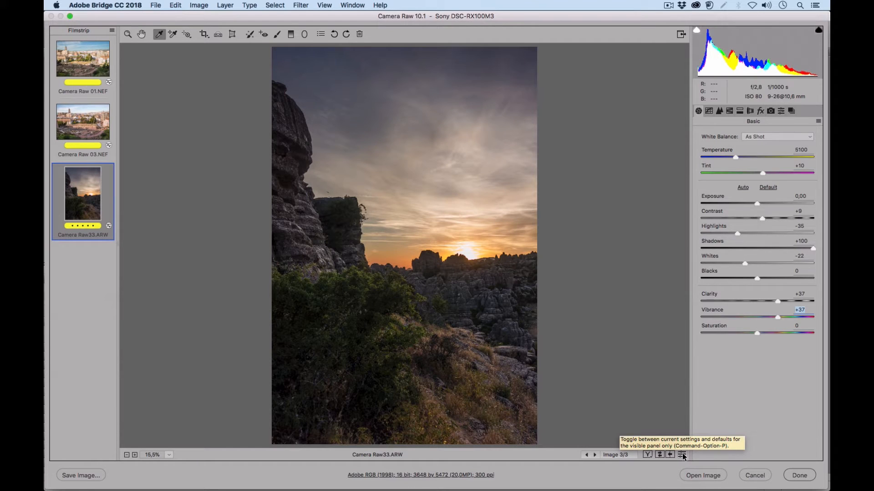
{"action": "left_click", "coordinate": [681, 455]}
{"action": "left_click", "coordinate": [681, 455]}
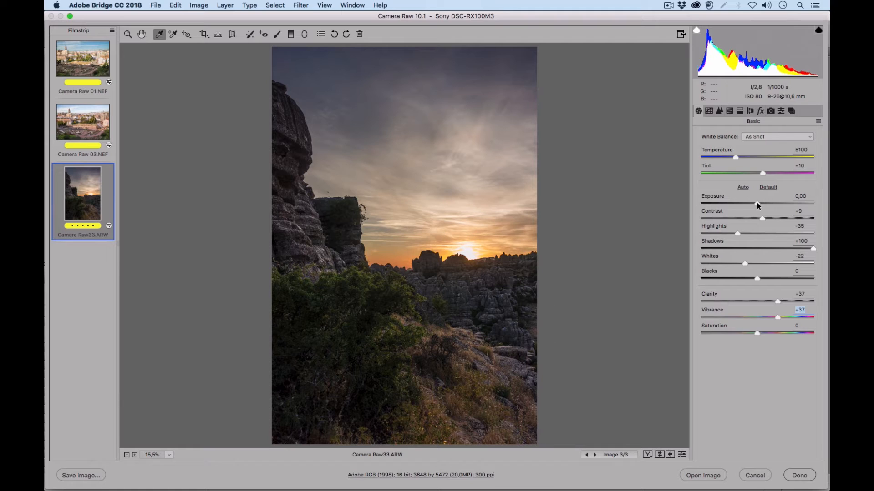
{"action": "left_click_drag", "start_coordinate": [758, 206], "coordinate": [763, 204]}
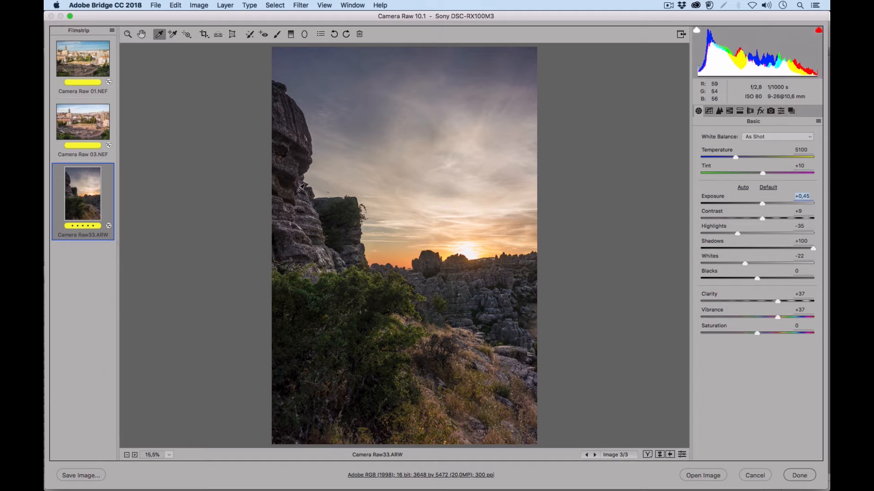
Compare the whole corrected Camera Raw33.ARW repeatedly with its default settings.
{"action": "left_click", "coordinate": [682, 455]}
{"action": "left_click", "coordinate": [683, 455]}
{"action": "left_click", "coordinate": [682, 455]}
{"action": "left_click", "coordinate": [682, 455]}
{"action": "left_click", "coordinate": [681, 455]}
{"action": "left_click", "coordinate": [682, 455]}
Examine the bushes, shaded rock formations and dry-grass foreground of Camera Raw33.ARW at 100% magnification, up to the sunset horizon.
{"action": "left_click", "coordinate": [169, 455]}
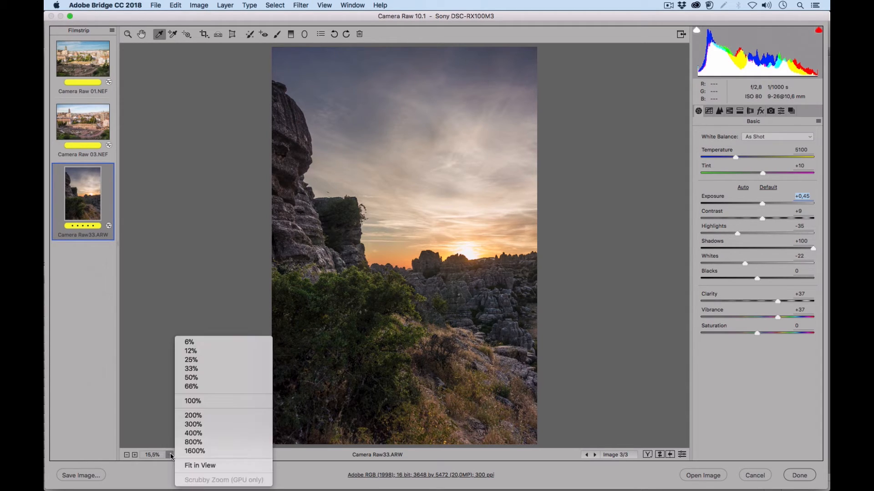
{"action": "left_click", "coordinate": [212, 401]}
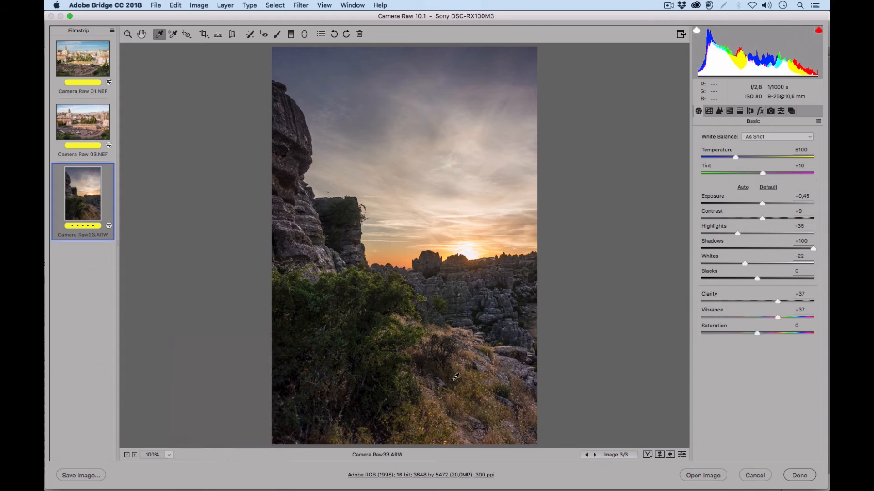
{"action": "left_click_drag", "start_coordinate": [401, 404], "coordinate": [412, 152]}
{"action": "left_click_drag", "start_coordinate": [454, 294], "coordinate": [350, 179]}
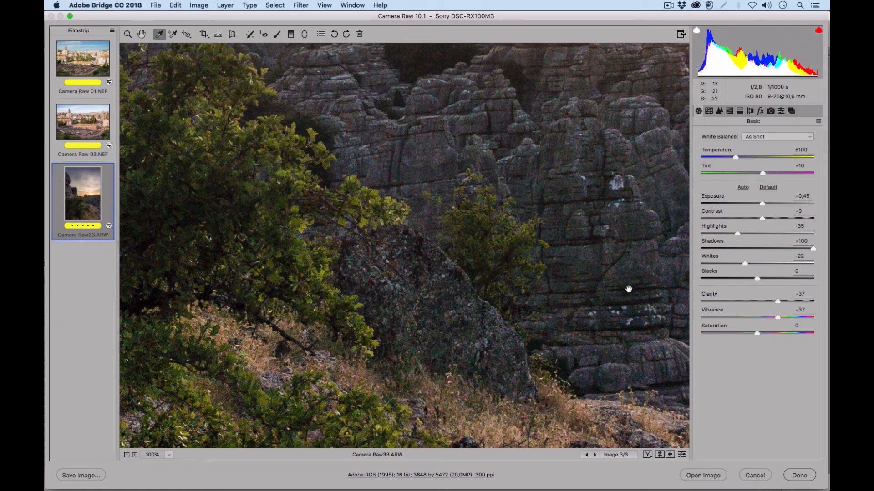
{"action": "left_click_drag", "start_coordinate": [628, 288], "coordinate": [401, 293]}
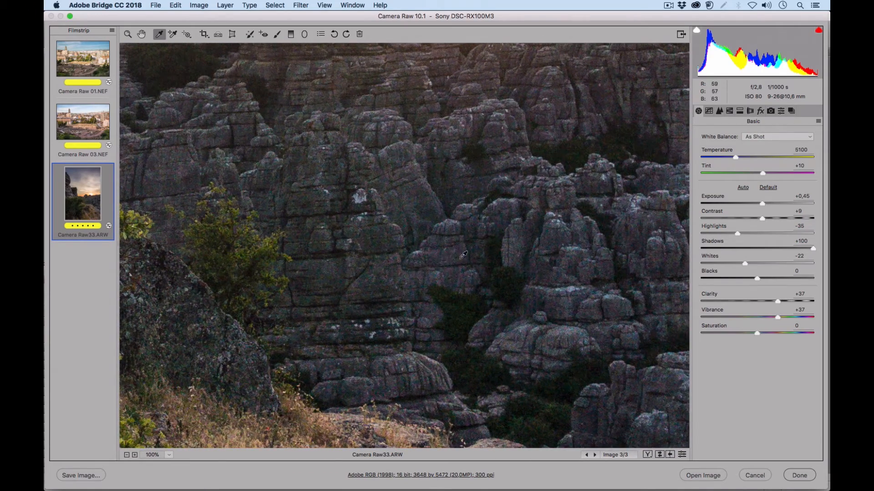
{"action": "left_click_drag", "start_coordinate": [590, 321], "coordinate": [414, 229]}
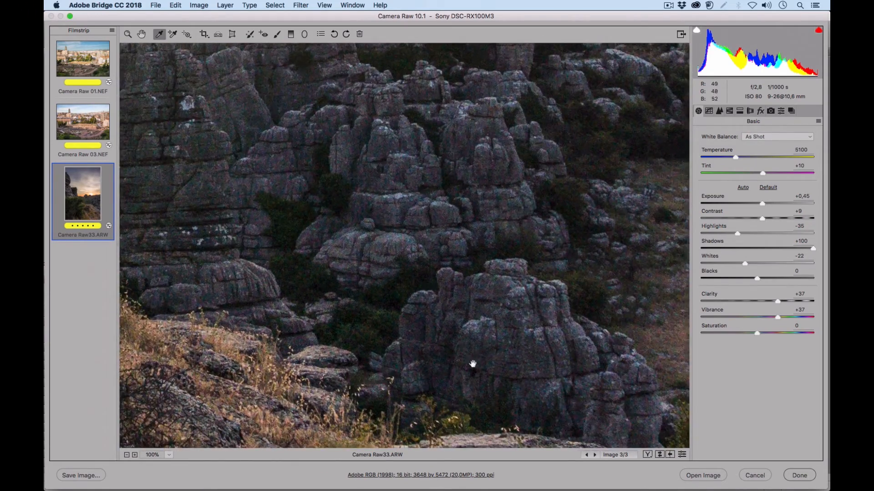
{"action": "left_click_drag", "start_coordinate": [294, 348], "coordinate": [569, 182]}
{"action": "left_click_drag", "start_coordinate": [348, 303], "coordinate": [516, 241]}
{"action": "left_click_drag", "start_coordinate": [571, 260], "coordinate": [331, 319]}
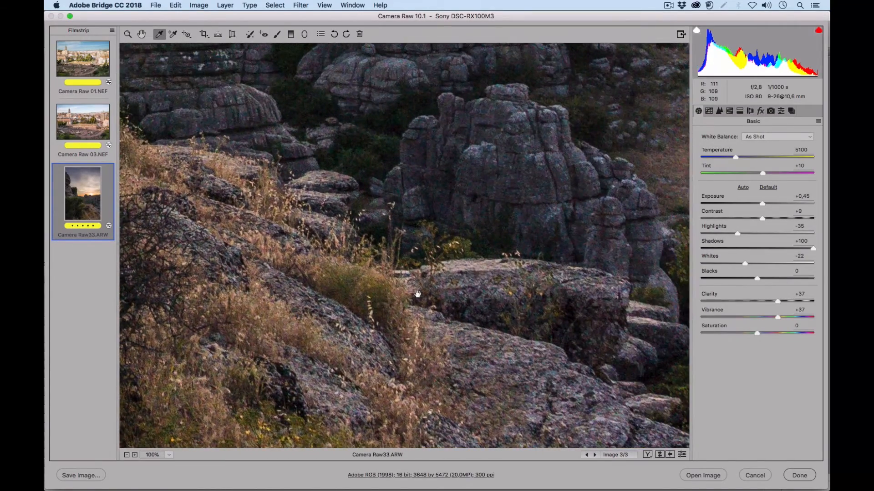
{"action": "left_click_drag", "start_coordinate": [526, 171], "coordinate": [517, 283]}
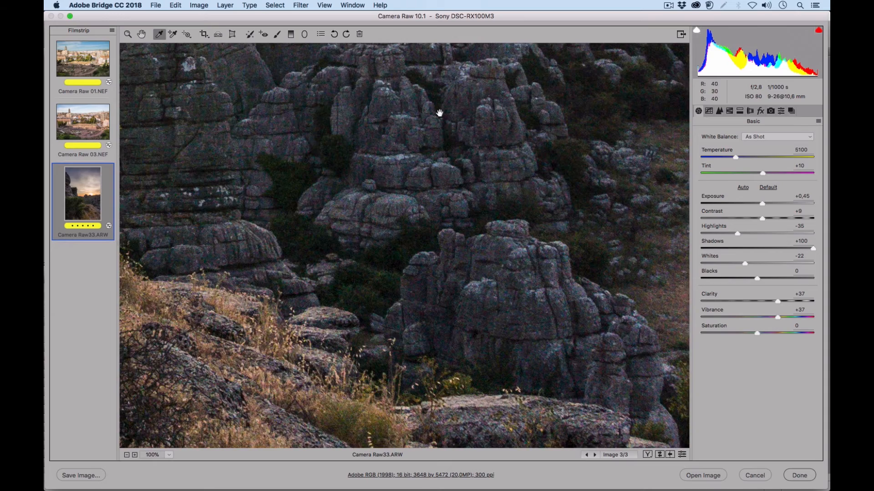
{"action": "left_click_drag", "start_coordinate": [439, 111], "coordinate": [505, 283]}
{"action": "left_click_drag", "start_coordinate": [389, 179], "coordinate": [475, 260]}
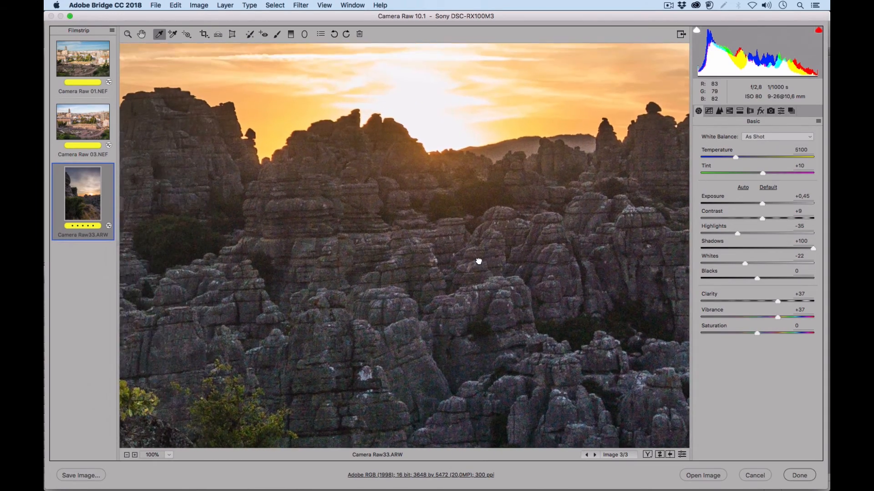
Compare the shaded rocks beside the setting sun at 100% with the default settings, and return to the corrected version.
{"action": "left_click_drag", "start_coordinate": [327, 184], "coordinate": [527, 182]}
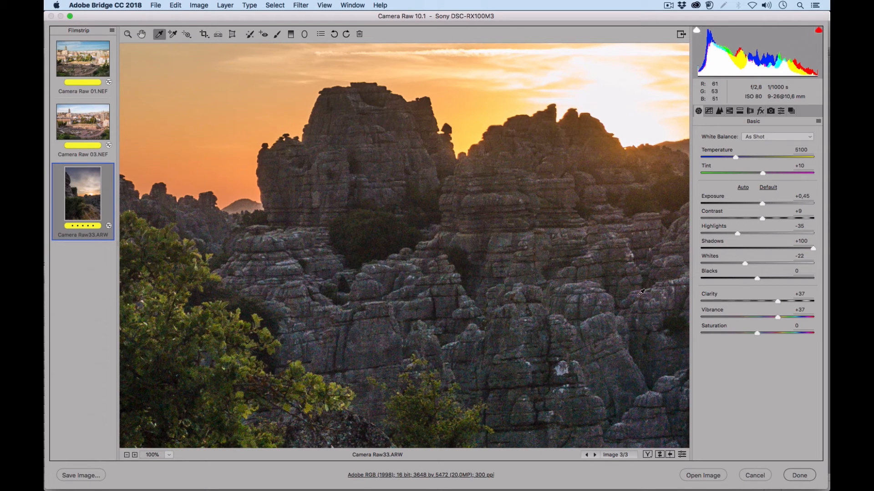
{"action": "left_click", "coordinate": [681, 455]}
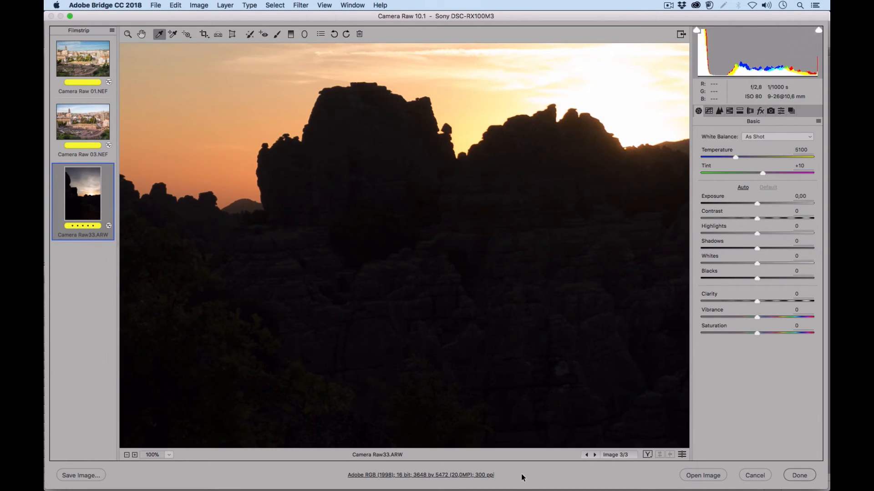
{"action": "left_click", "coordinate": [681, 455]}
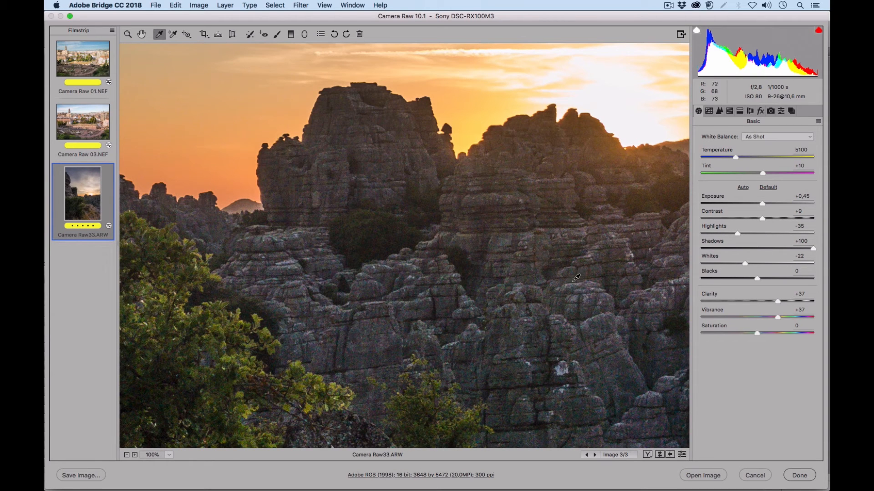
Inspect the remaining rocks, the green foliage and the large cliff at 100%, and fit the whole photo in view.
{"action": "left_click_drag", "start_coordinate": [612, 266], "coordinate": [383, 283]}
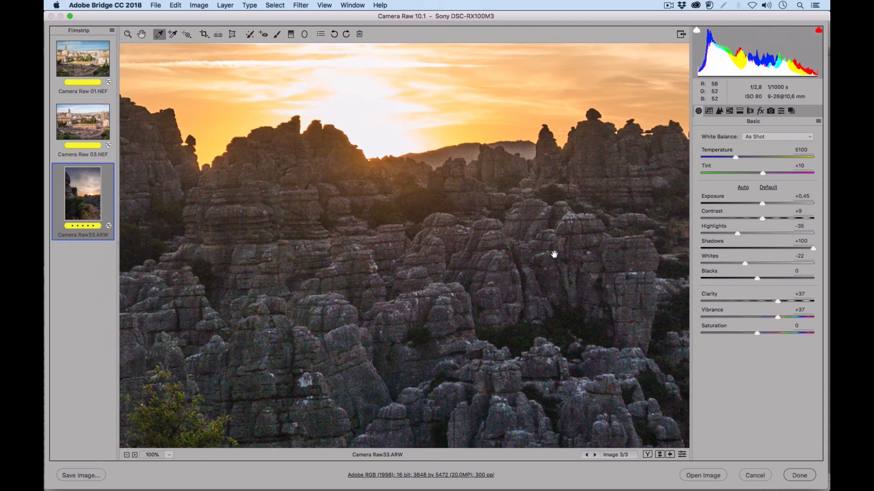
{"action": "left_click_drag", "start_coordinate": [555, 254], "coordinate": [409, 327]}
{"action": "left_click_drag", "start_coordinate": [546, 268], "coordinate": [572, 135]}
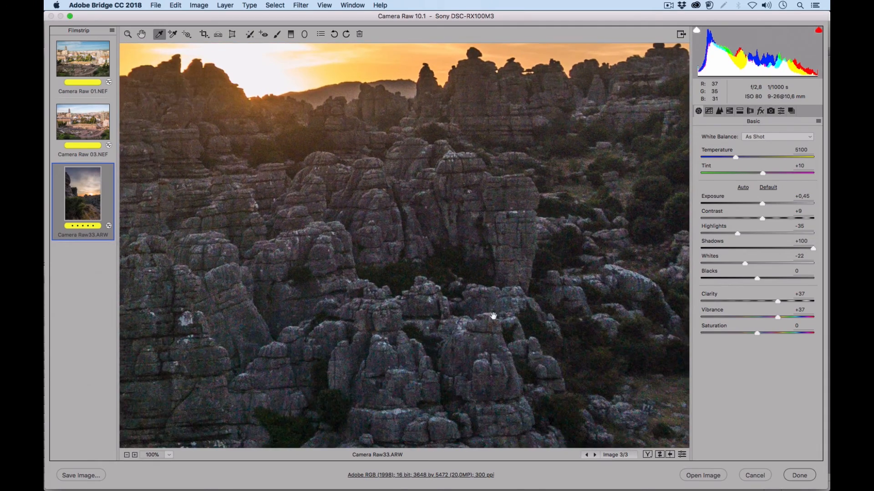
{"action": "left_click_drag", "start_coordinate": [479, 336], "coordinate": [531, 302]}
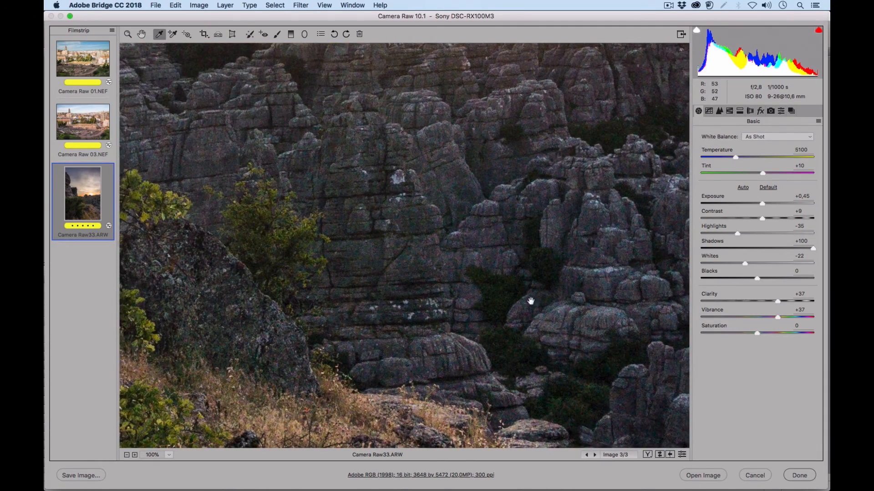
{"action": "left_click_drag", "start_coordinate": [390, 349], "coordinate": [500, 301]}
{"action": "left_click_drag", "start_coordinate": [348, 257], "coordinate": [576, 410]}
{"action": "left_click_drag", "start_coordinate": [403, 236], "coordinate": [457, 373]}
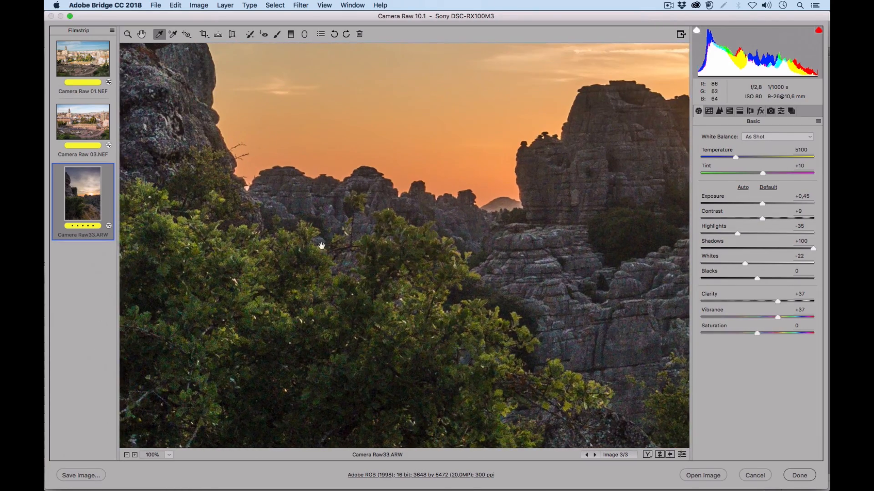
{"action": "left_click_drag", "start_coordinate": [322, 246], "coordinate": [520, 339]}
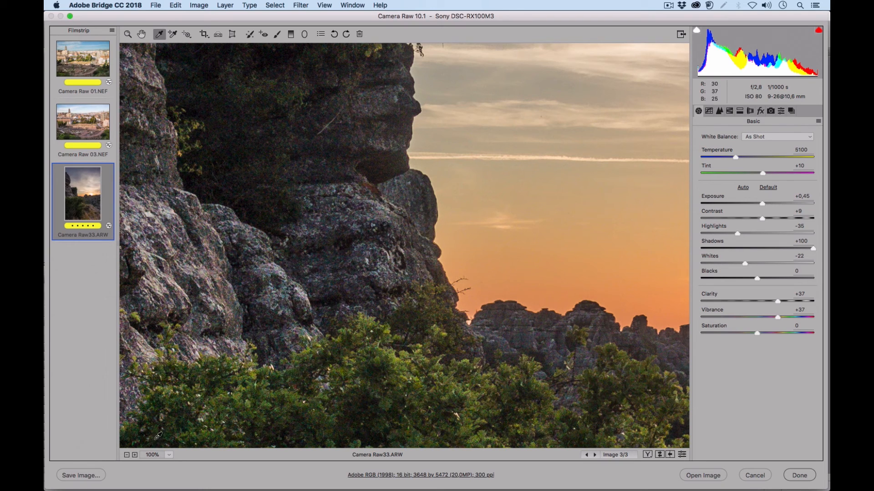
{"action": "left_click", "coordinate": [171, 455]}
{"action": "left_click", "coordinate": [201, 466]}
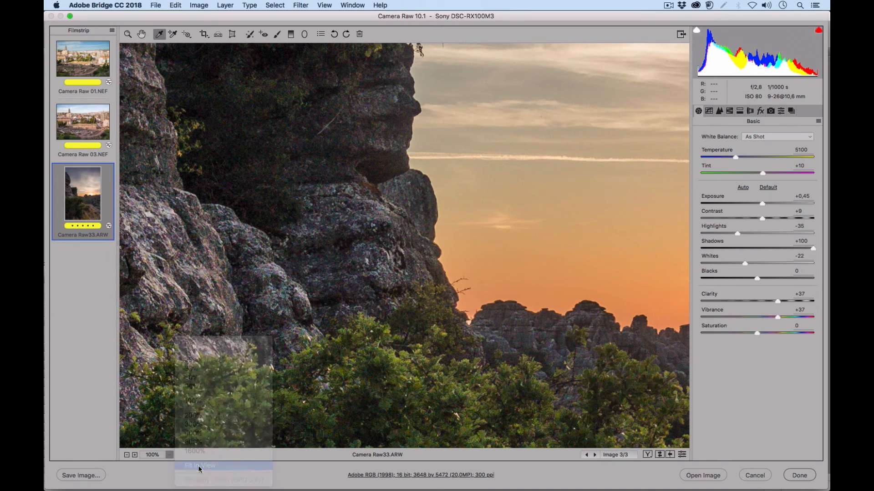